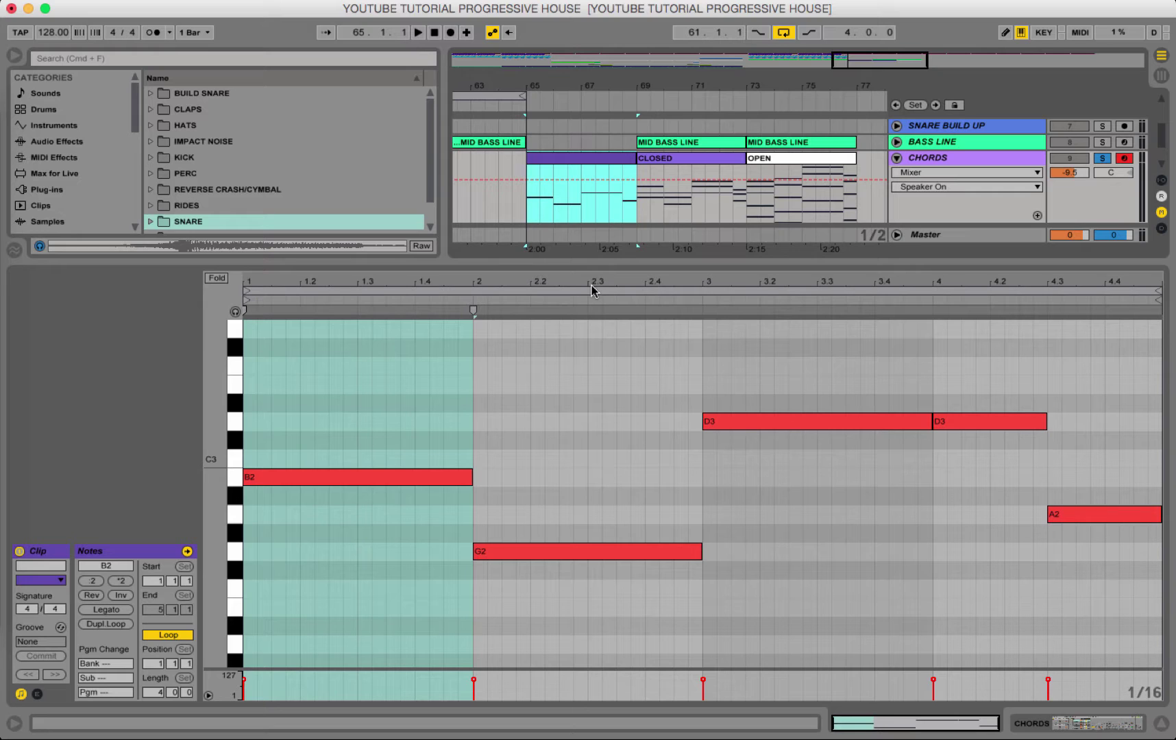
Step: Turn off solo on the CHORDS track and play the full arrangement from bar 61
scroll(582, 209, left, 5)
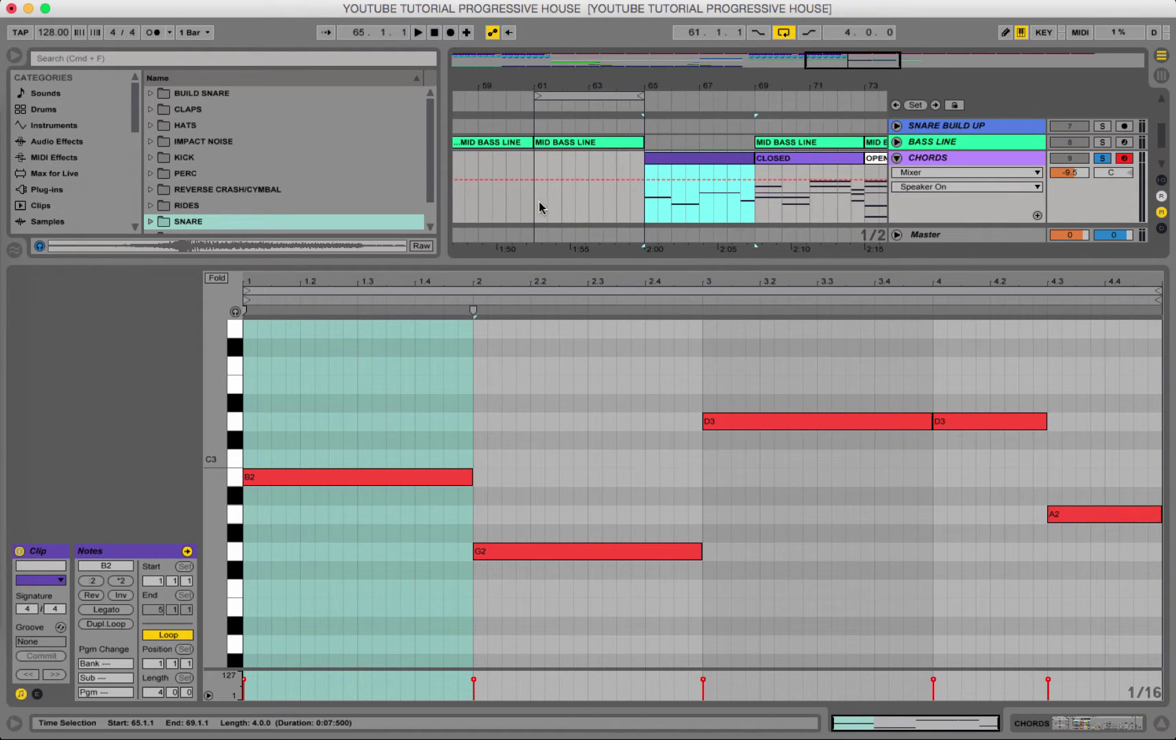
scroll(540, 207, up, 6)
click(540, 194)
scroll(540, 194, down, 3)
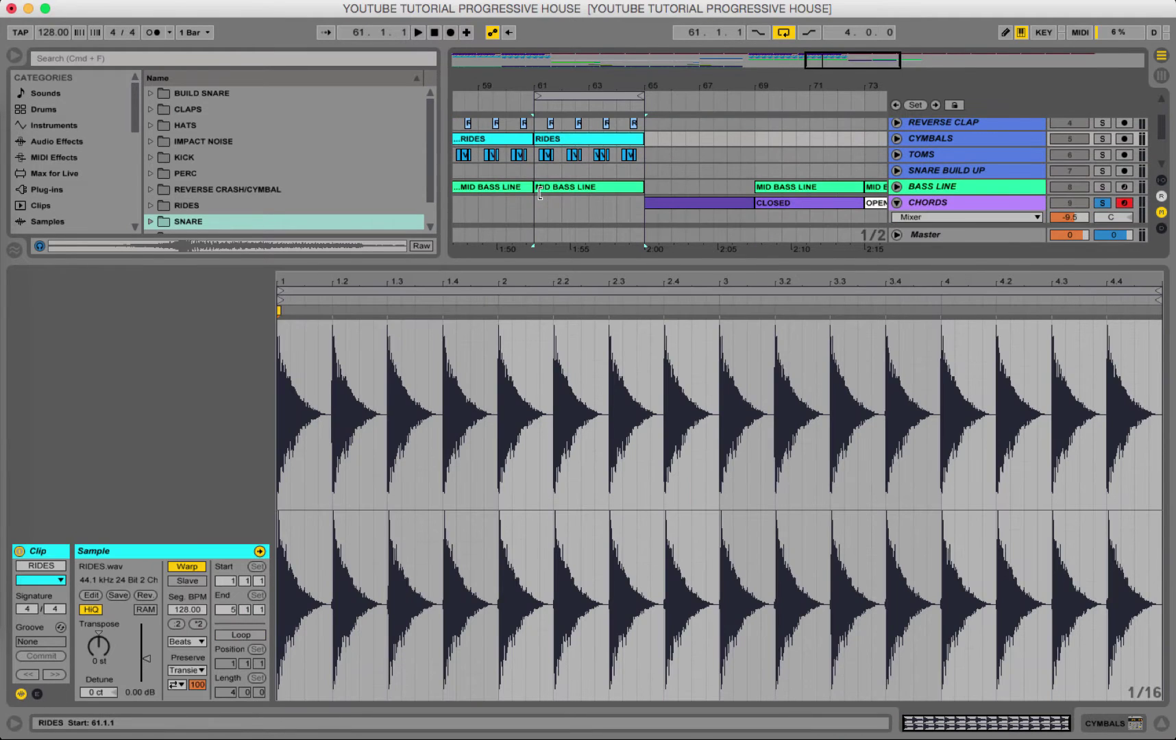
click(1102, 204)
key(space)
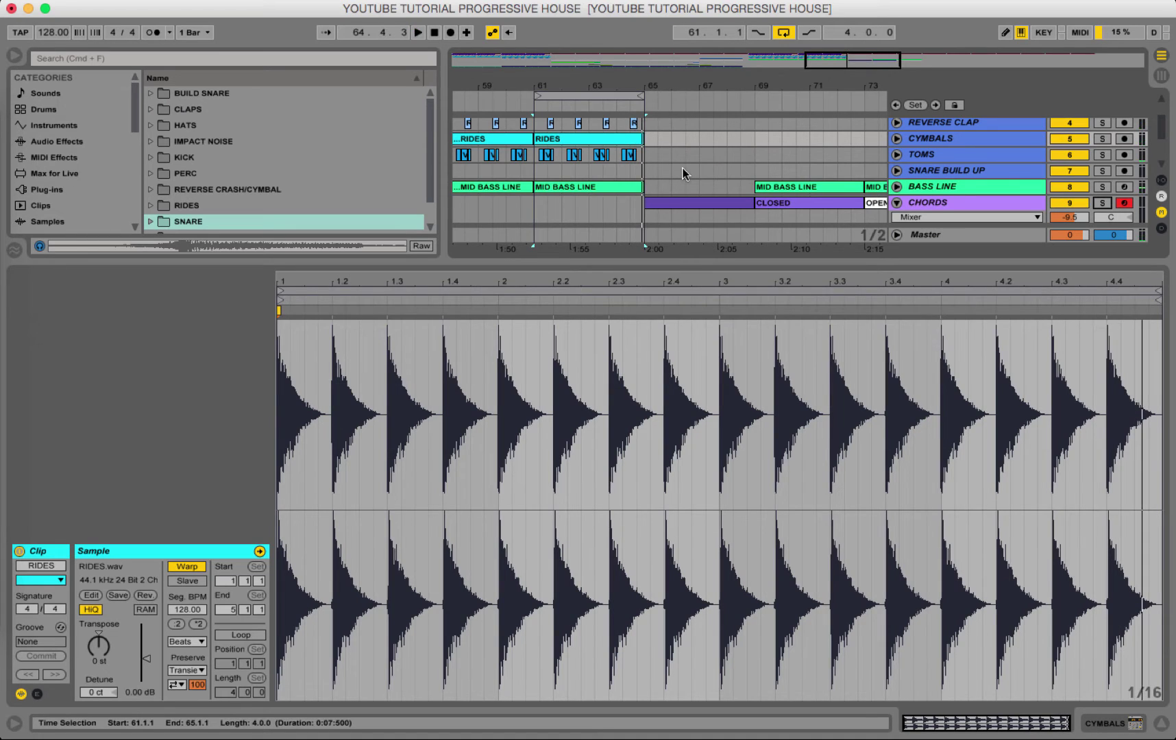
Step: Open the MID BASS LINE clip at bar 61 and play it with the BASS LINE track soloed
scroll(683, 168, down, 3)
click(692, 152)
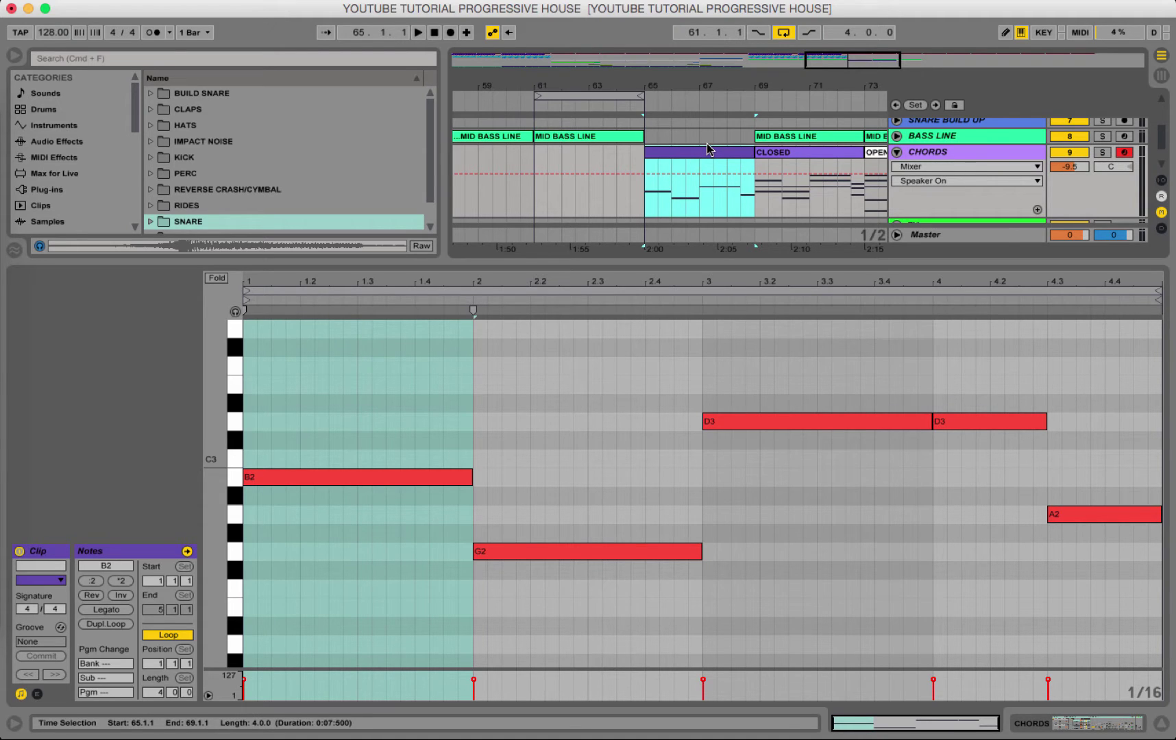
click(585, 137)
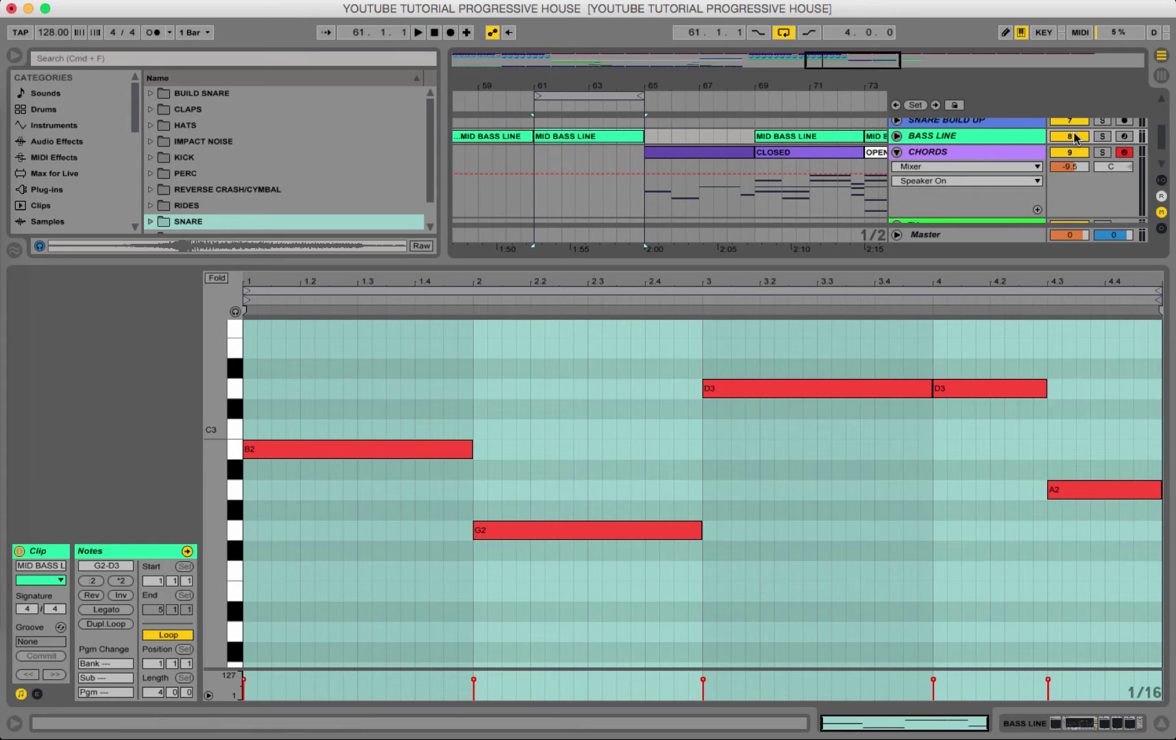
click(1101, 136)
key(space)
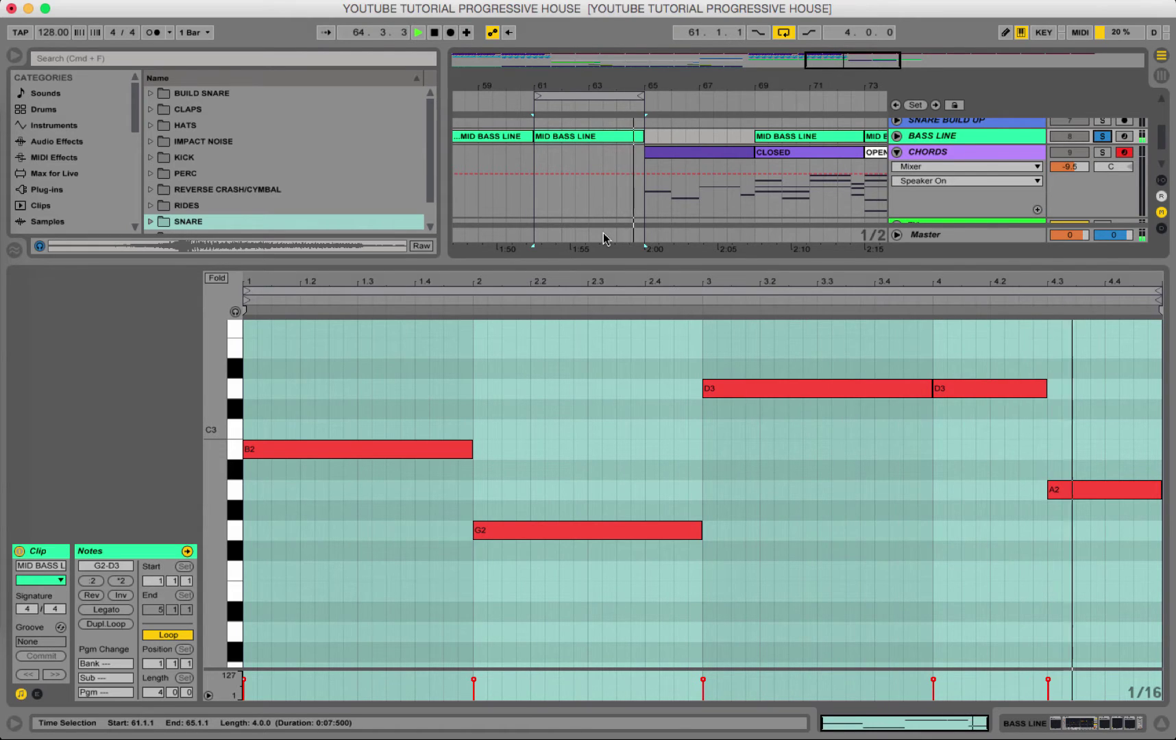
Step: Open the MID BASS LINE clip at bar 69 and select all its notes
click(710, 156)
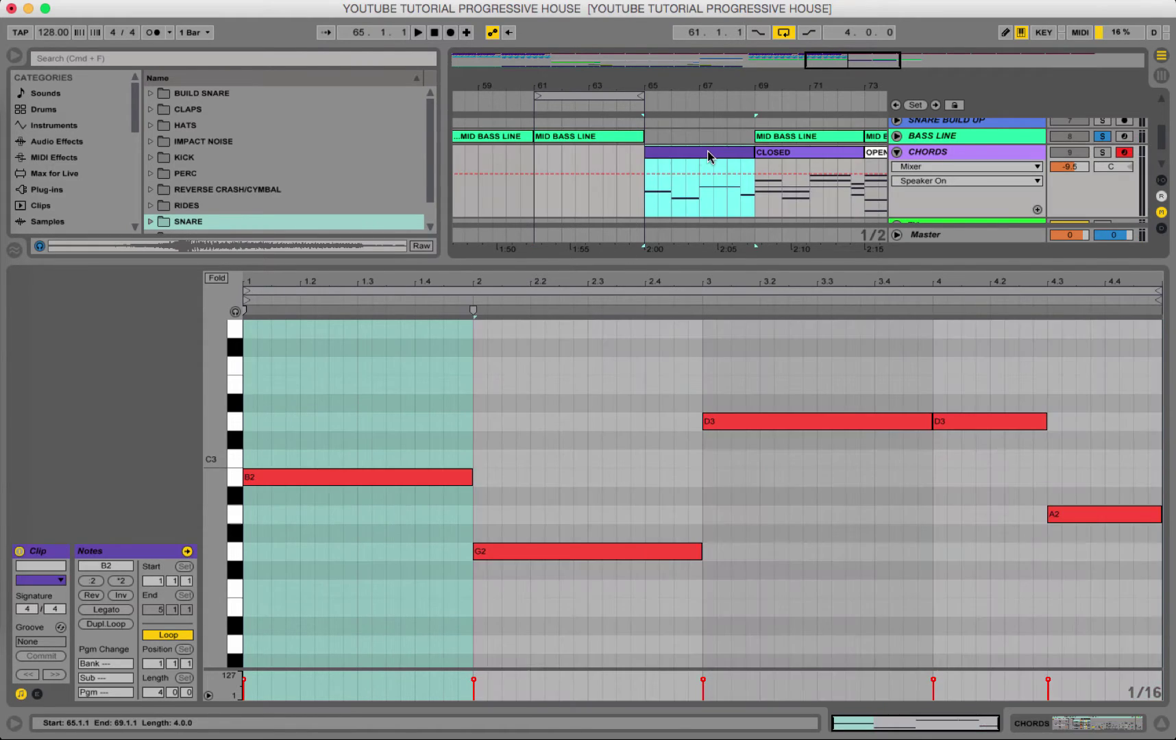
click(774, 137)
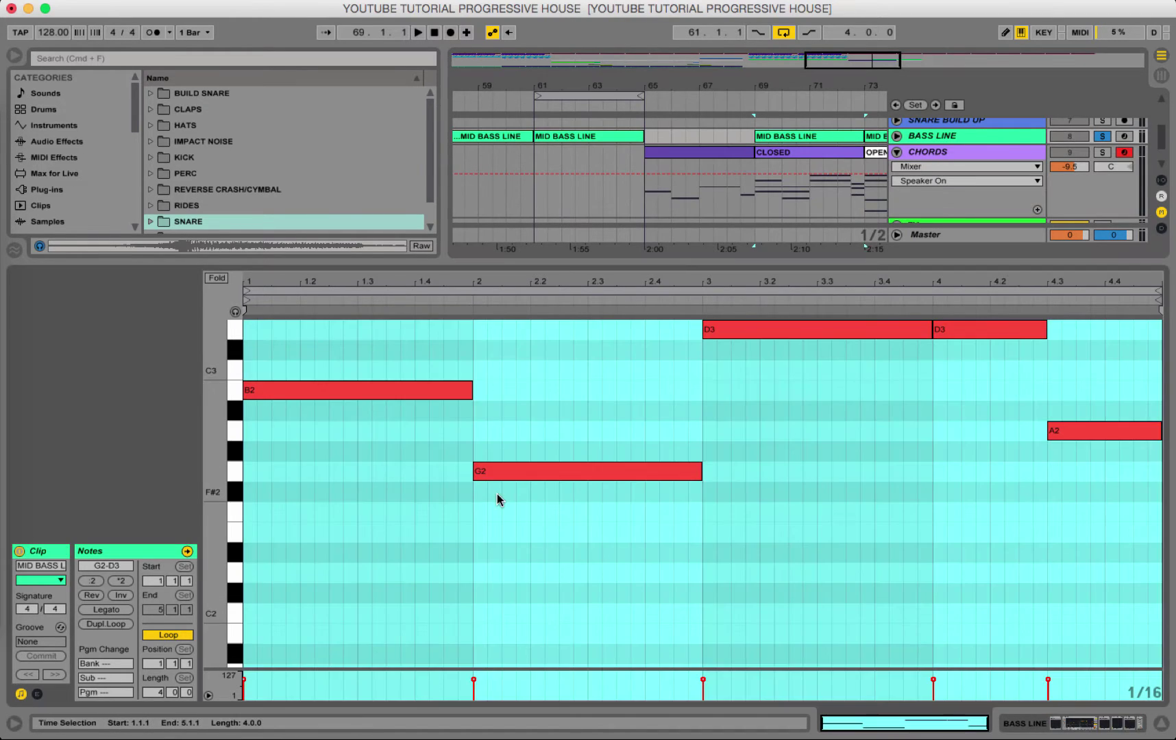
click(500, 498)
key(super+a)
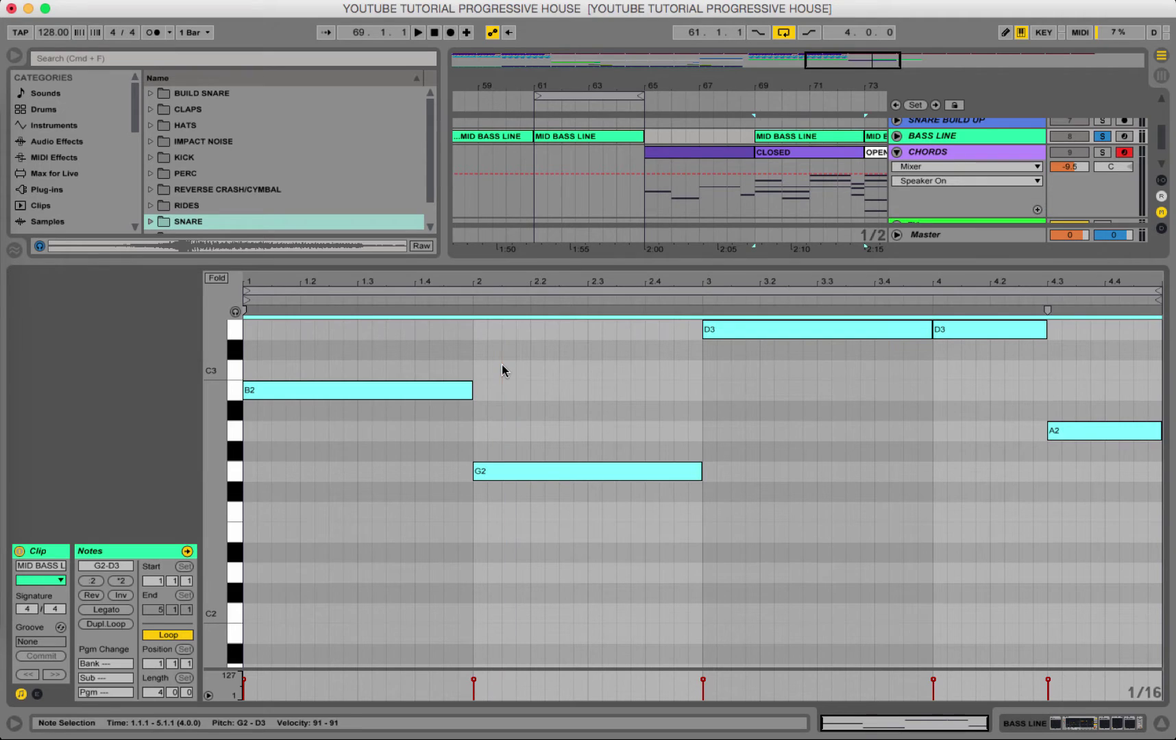
Step: Open the unnamed CHORDS clip at bar 65 and play it from its start with the CHORDS track soloed
click(704, 151)
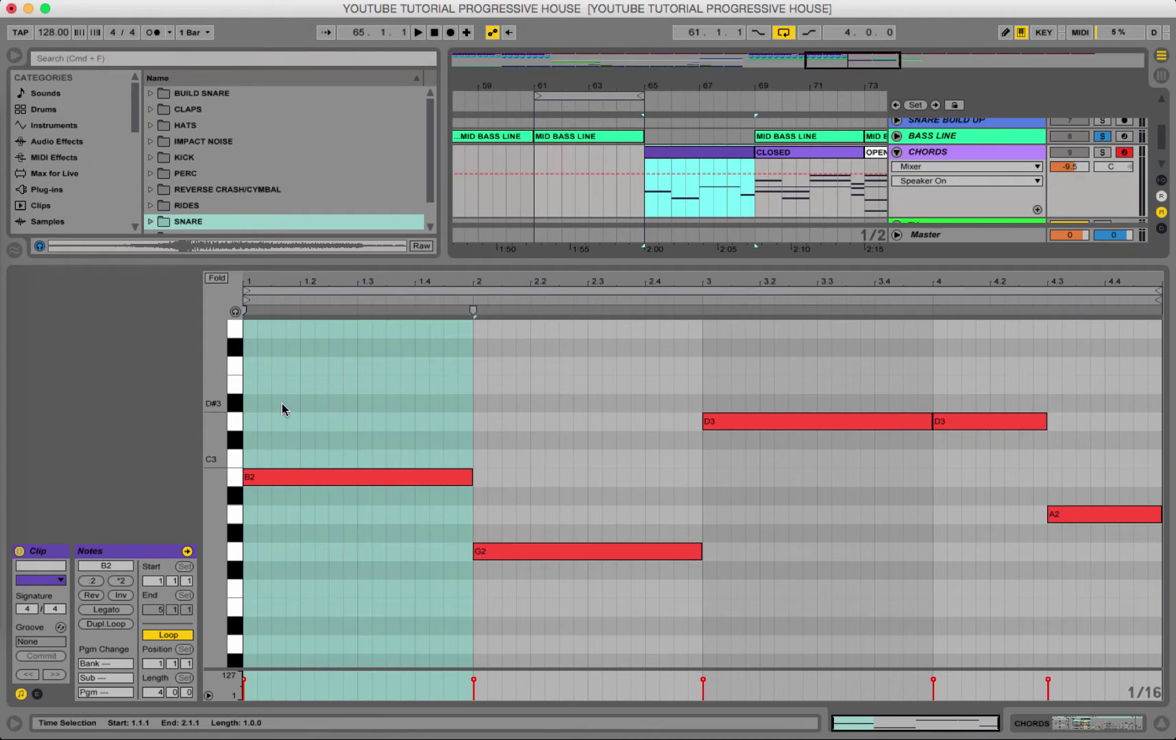
click(248, 396)
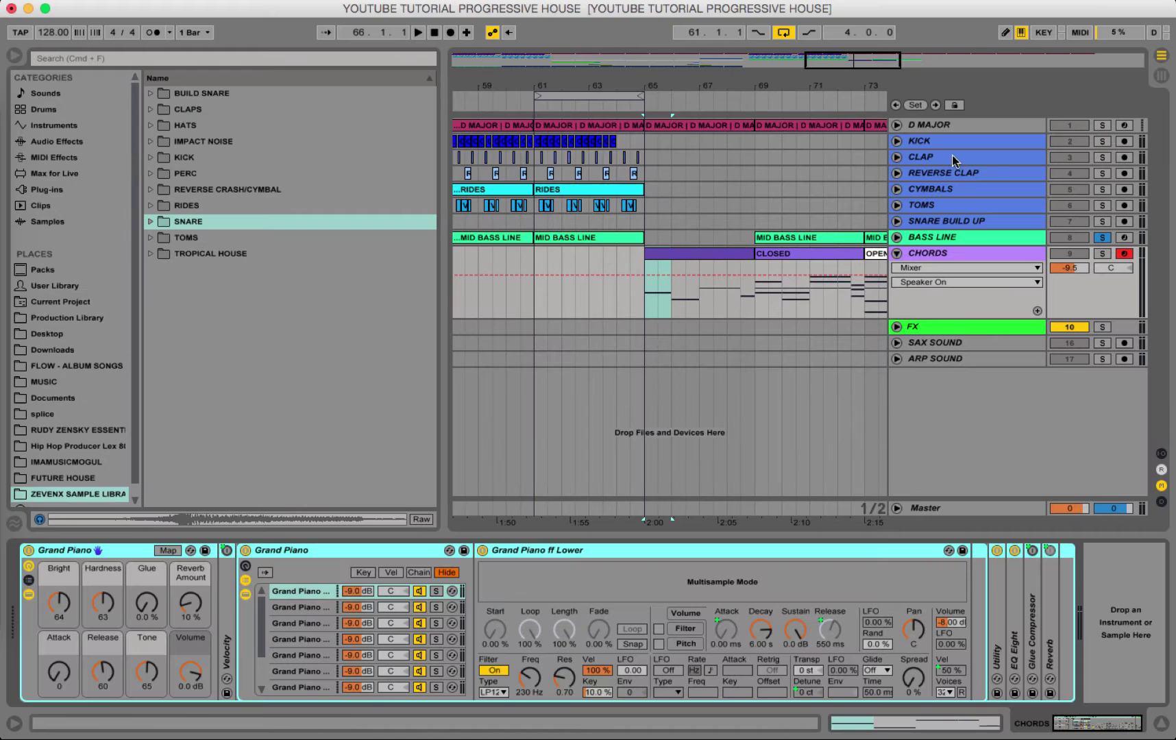
click(957, 154)
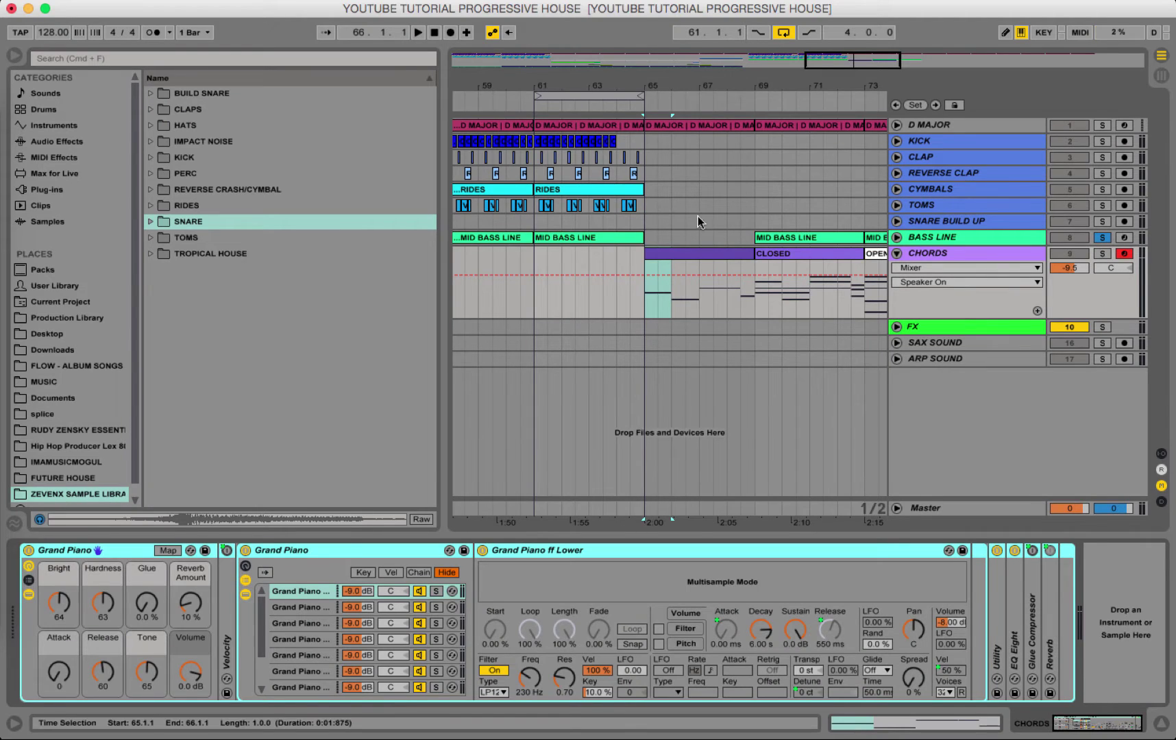
double_click(704, 253)
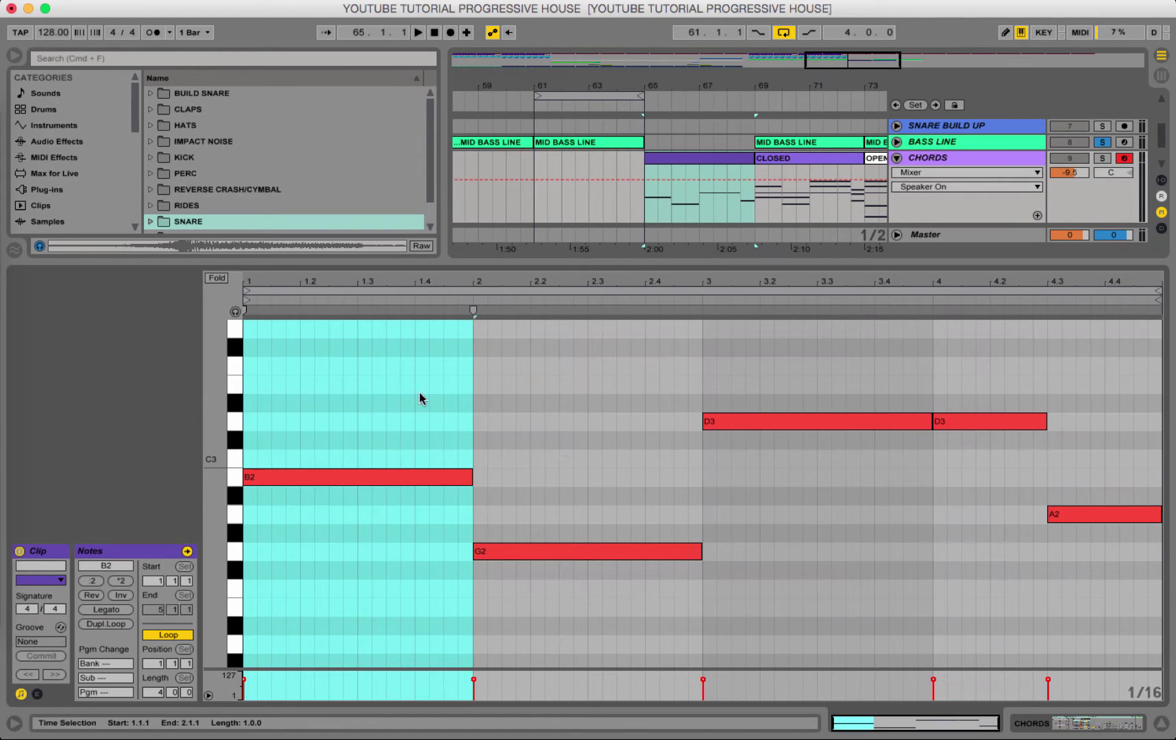
click(246, 417)
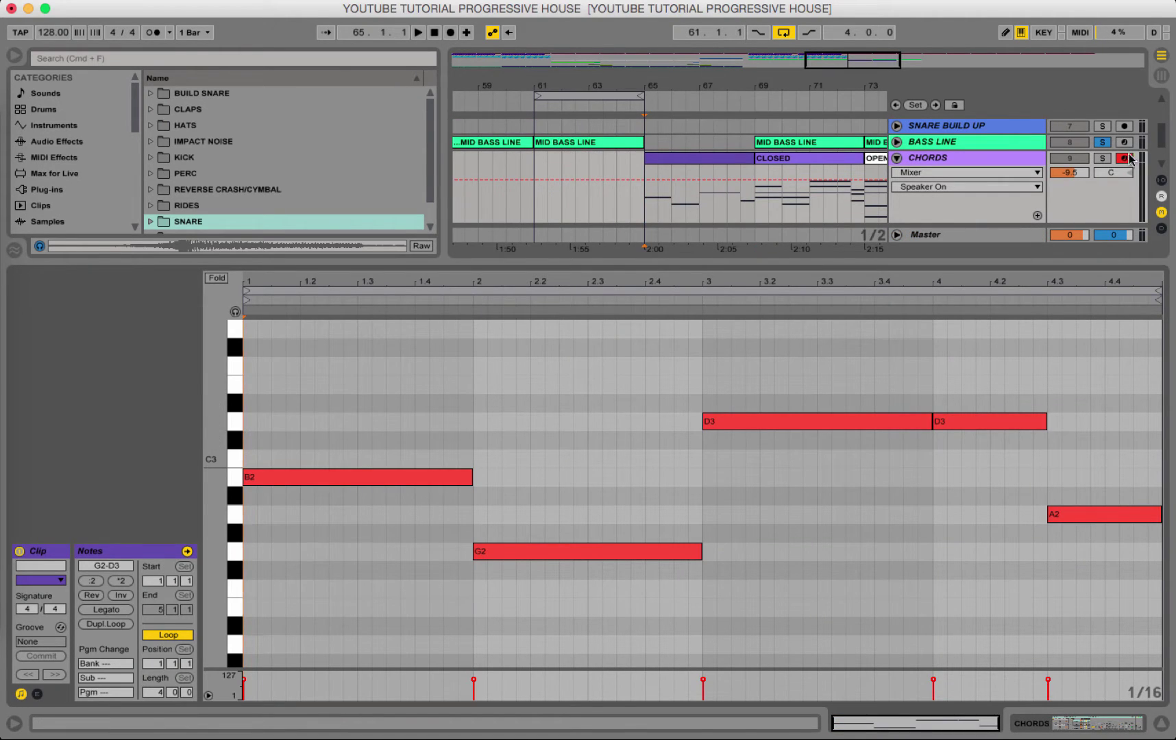
click(1102, 158)
key(space)
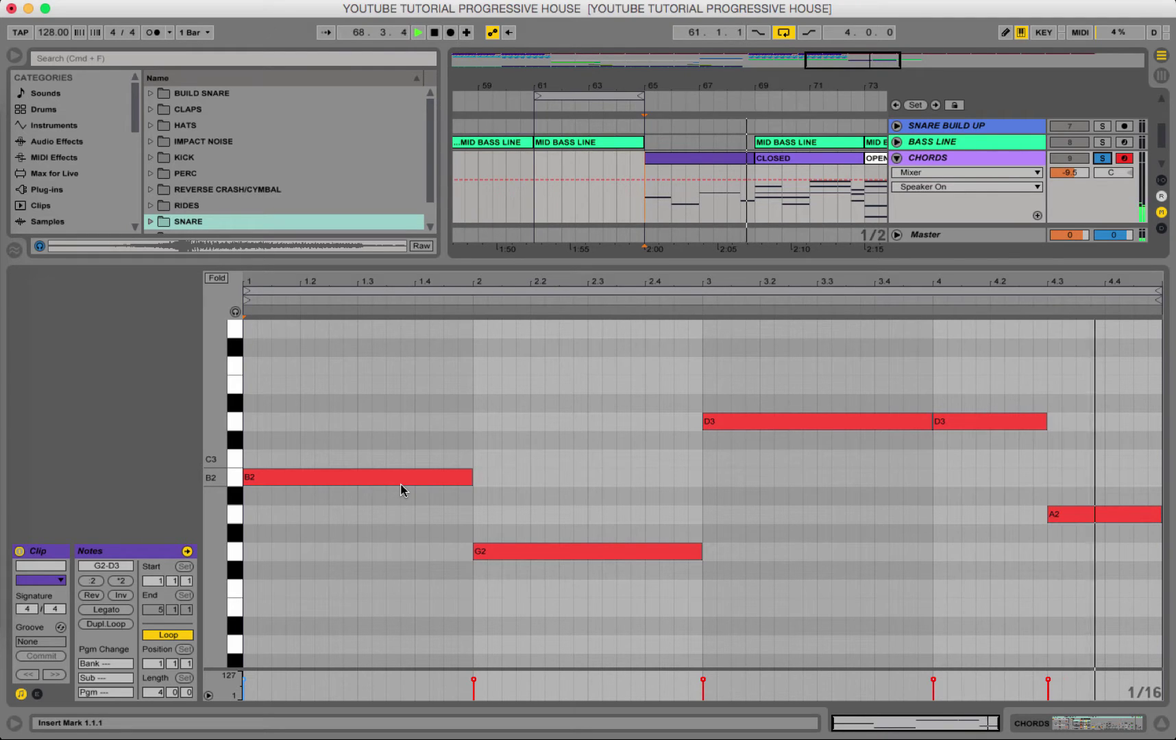
key(space)
Step: Duplicate all the root notes seven semitones higher, so B2 gains an F#3, and play the clip
click(523, 432)
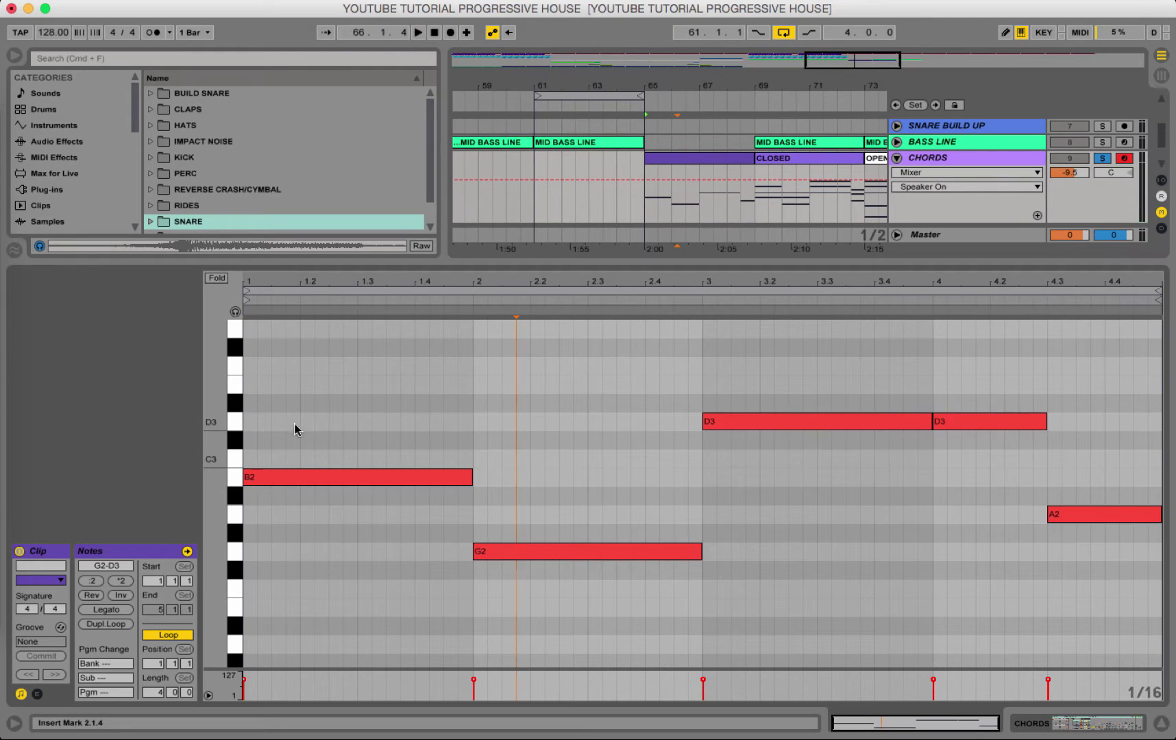
click(248, 429)
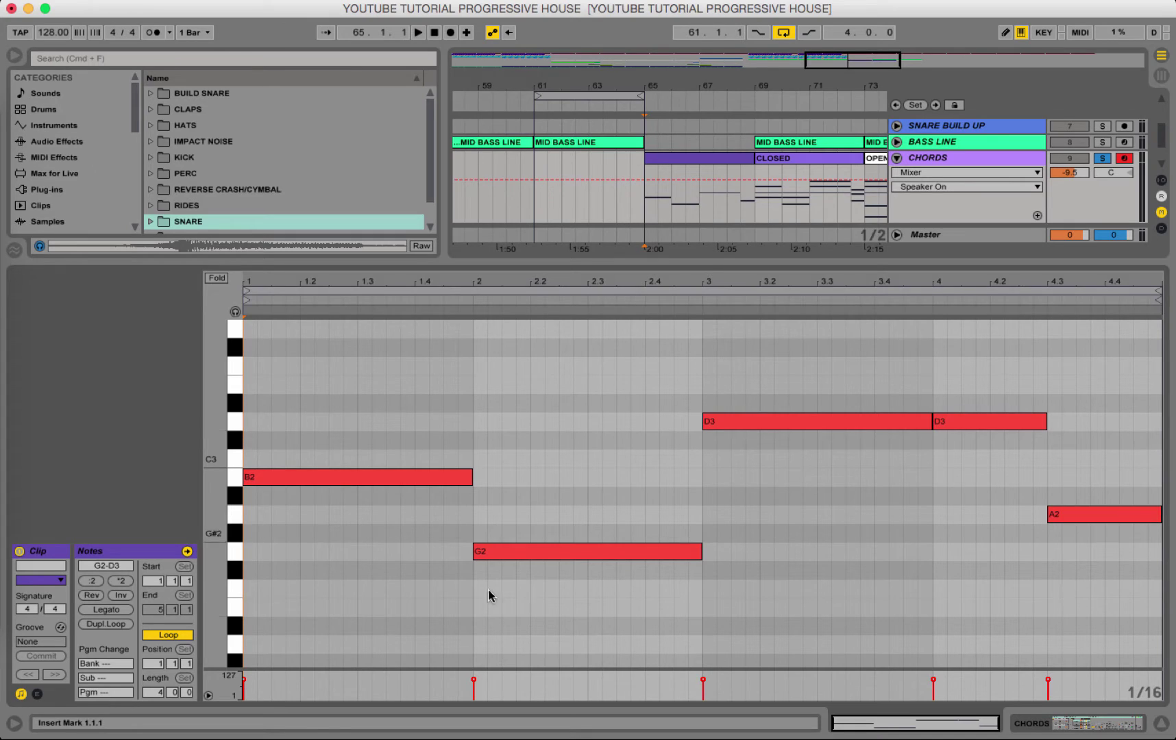
key(super+a)
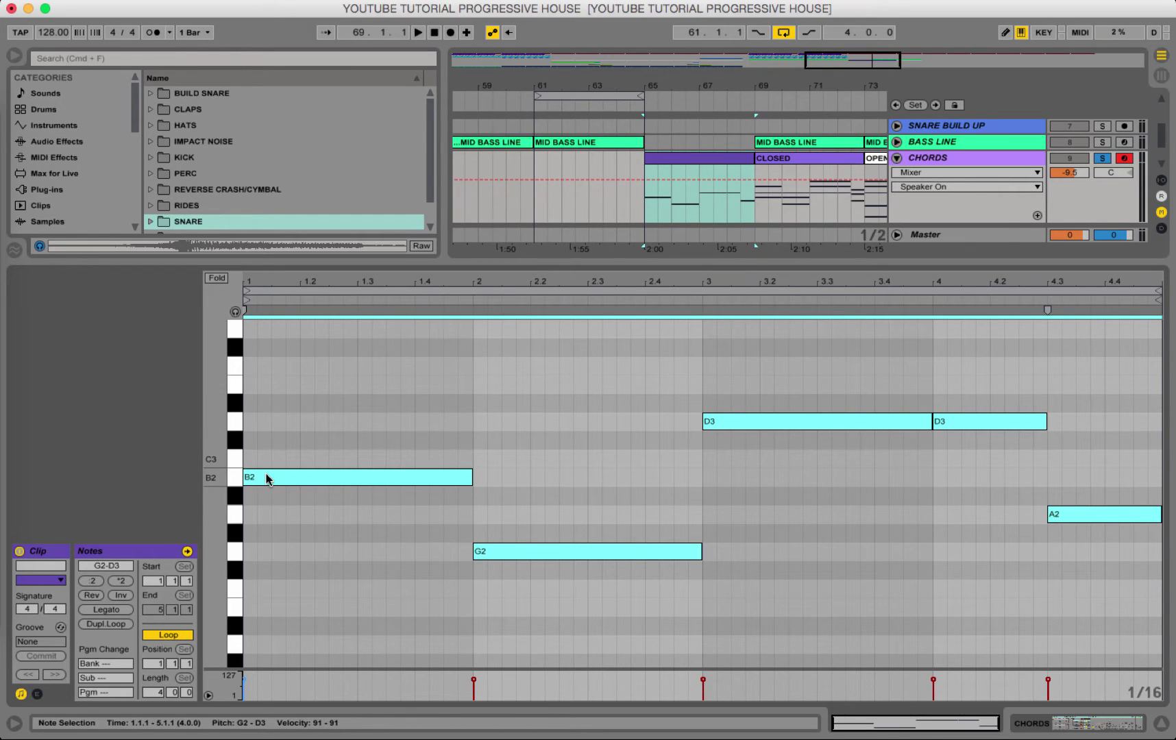
drag(267, 476, 271, 350)
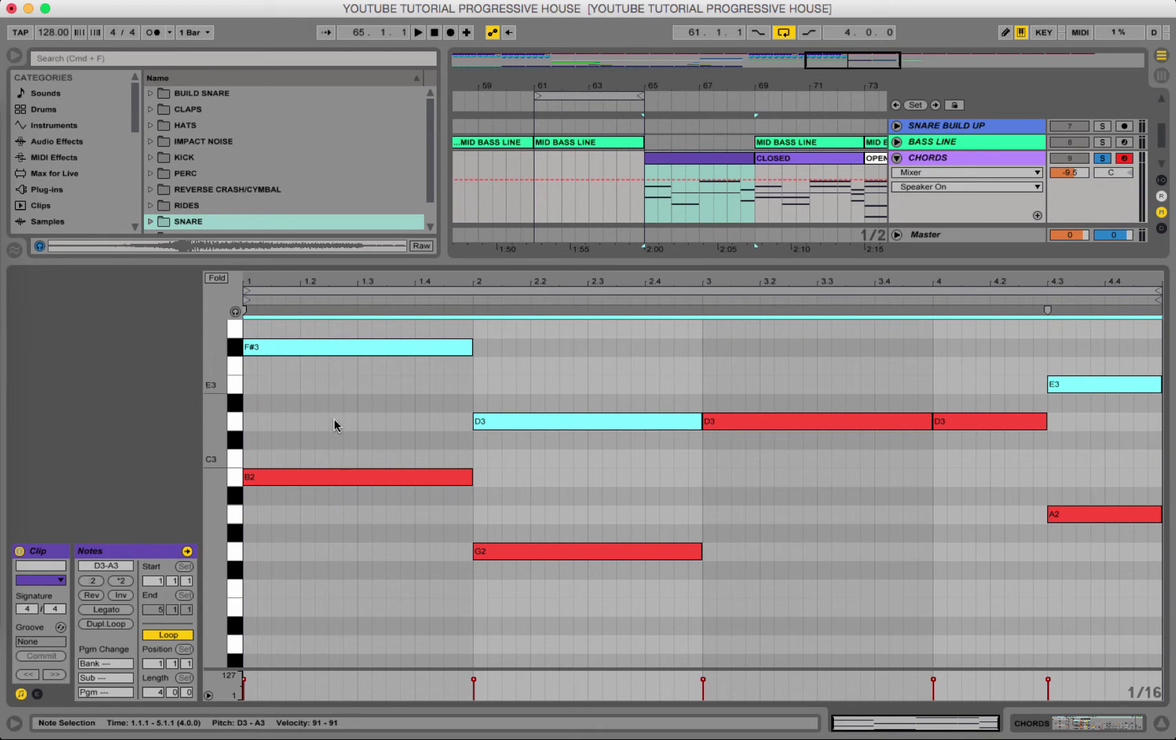
scroll(335, 421, up, 3)
scroll(336, 424, down, 2)
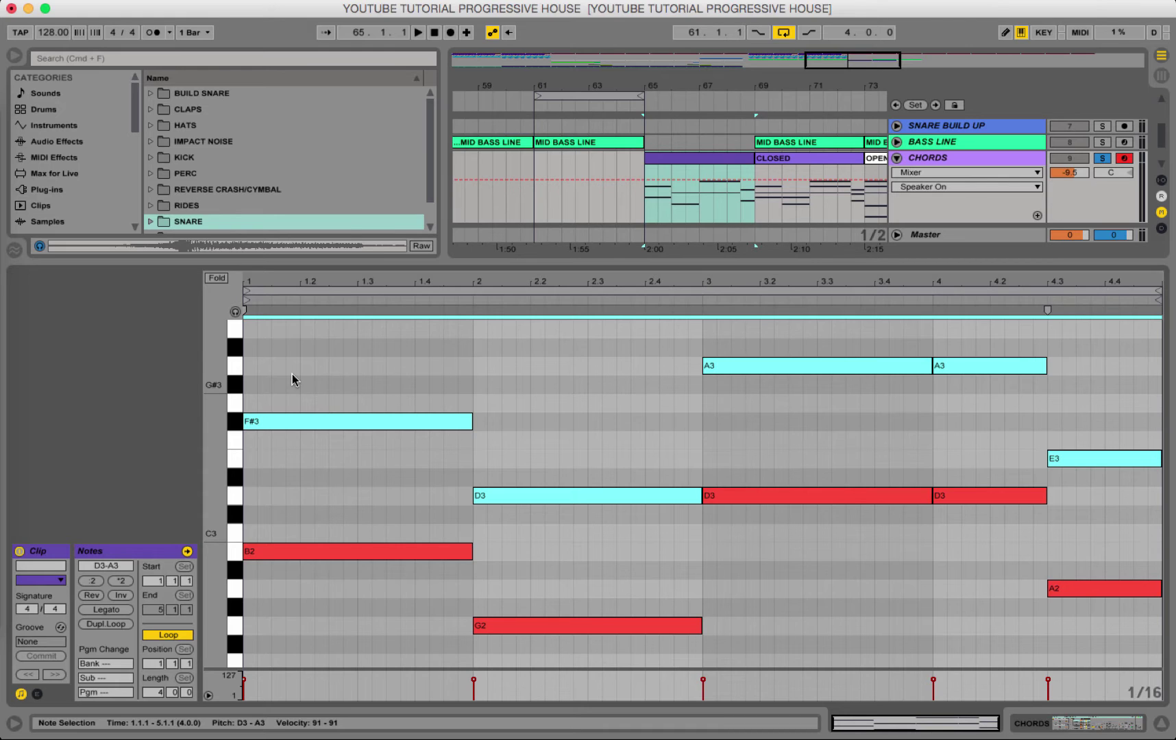
key(space)
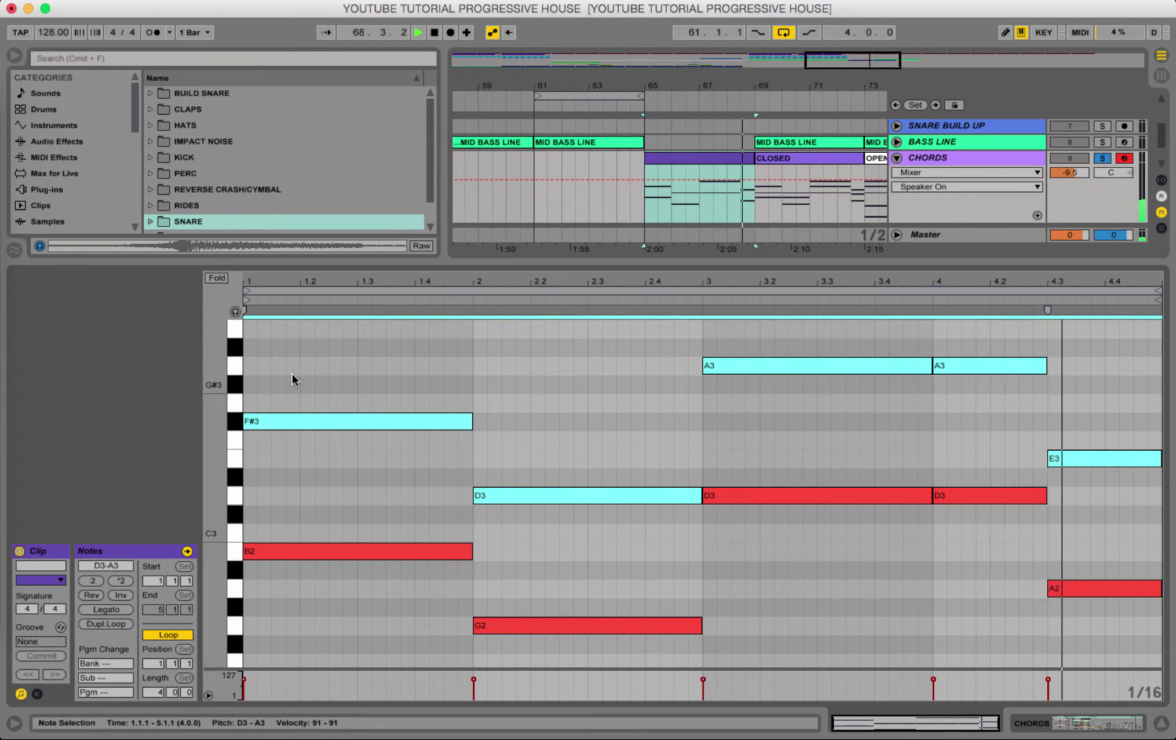
key(space)
Step: Add the thirds of the first two chords by copying B2 to D3 in bar 1 and G2 to B2 in bar 2, auditioning each
click(251, 531)
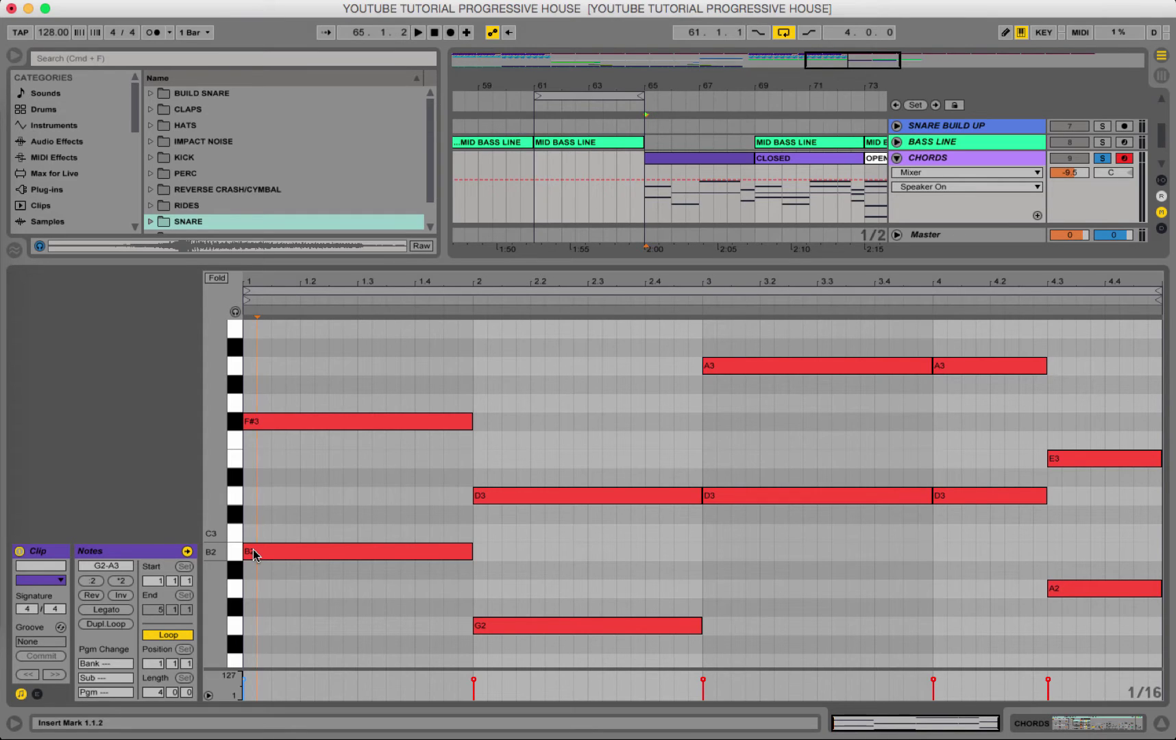
drag(253, 552, 258, 506)
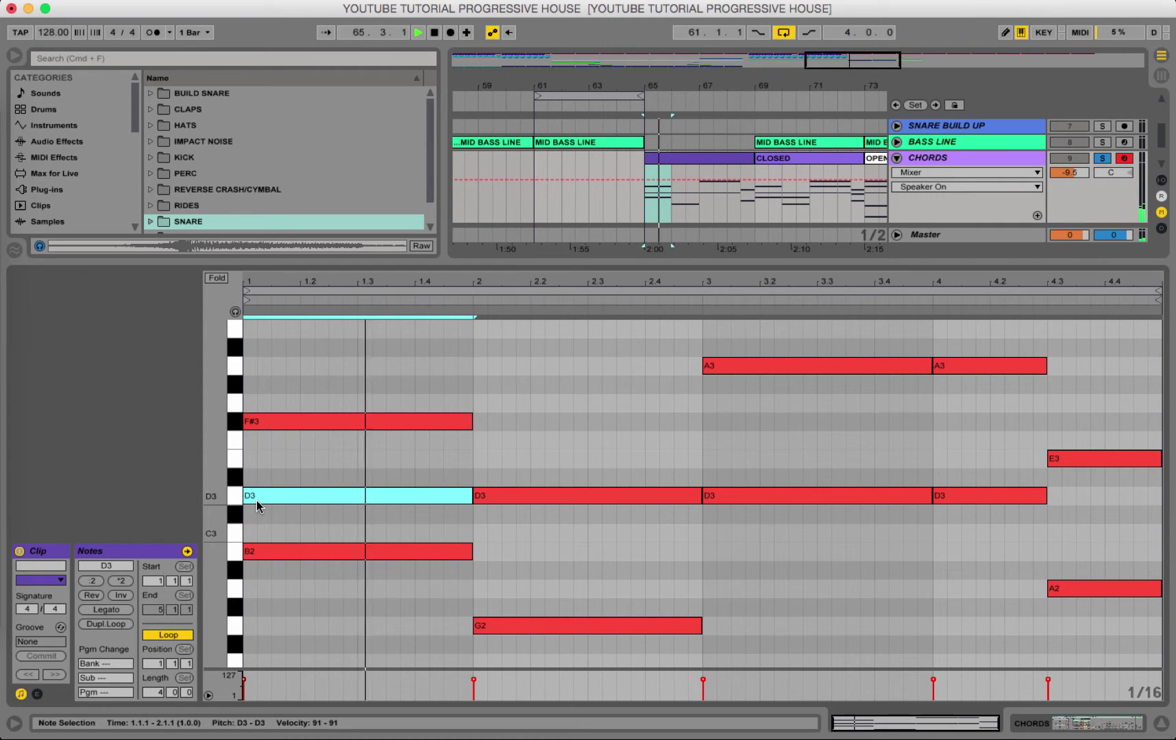
key(space)
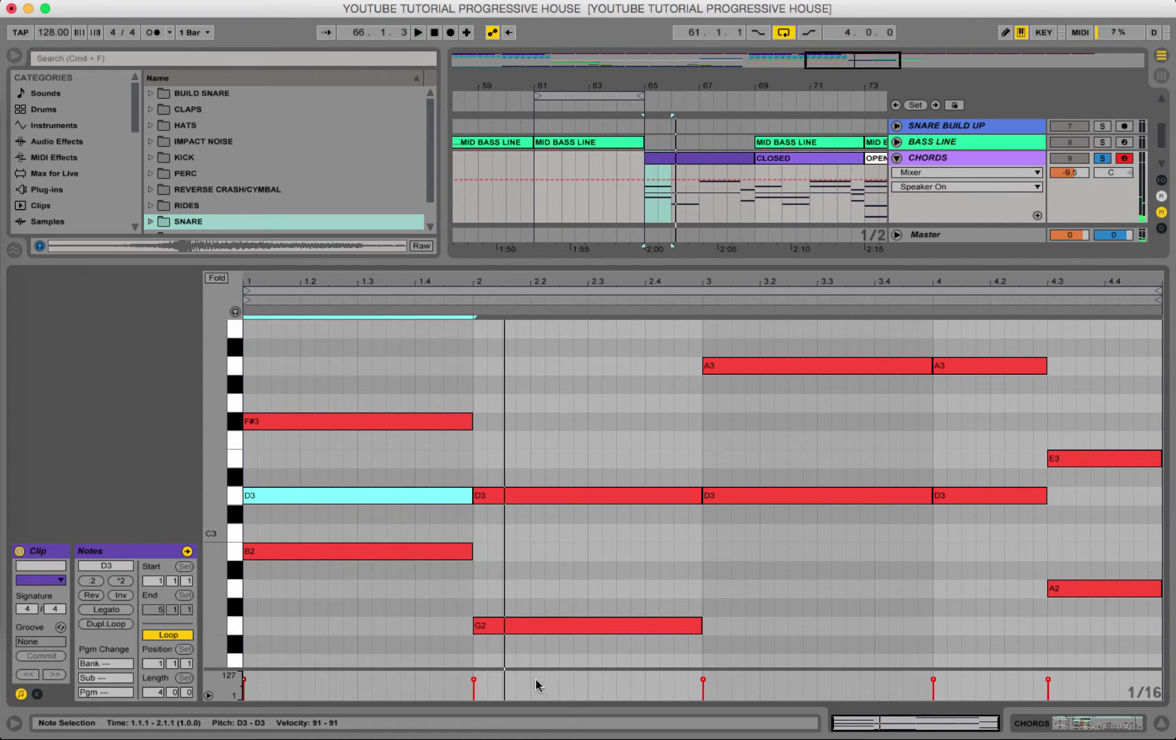
click(549, 630)
drag(550, 630, 555, 552)
key(space)
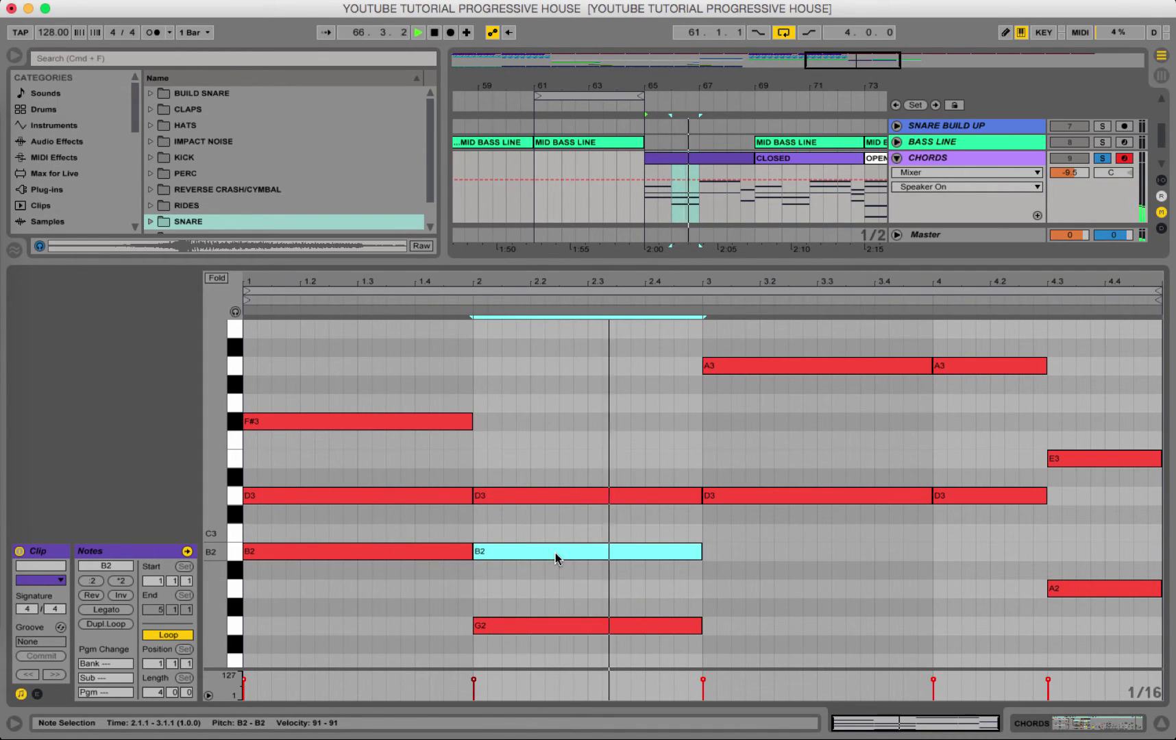
key(space)
Step: Copy the two D3 notes in bars 3 and 4 up to F#3
click(741, 498)
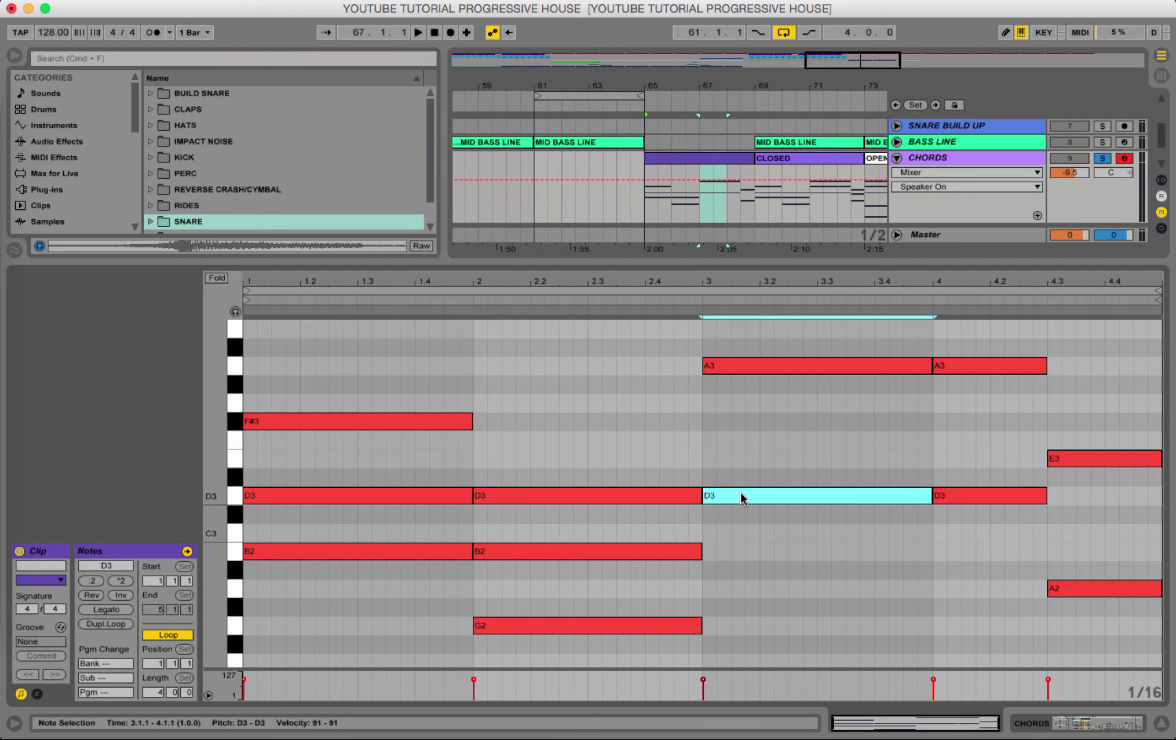
drag(741, 498, 741, 426)
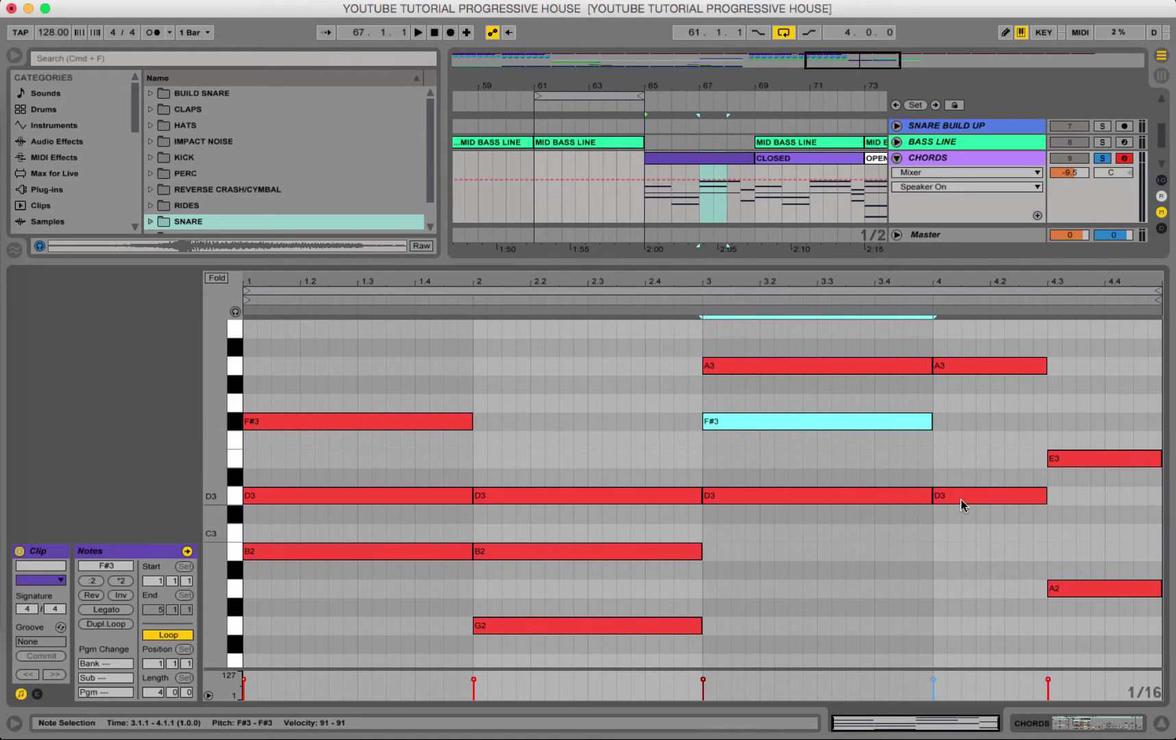
drag(961, 500, 959, 423)
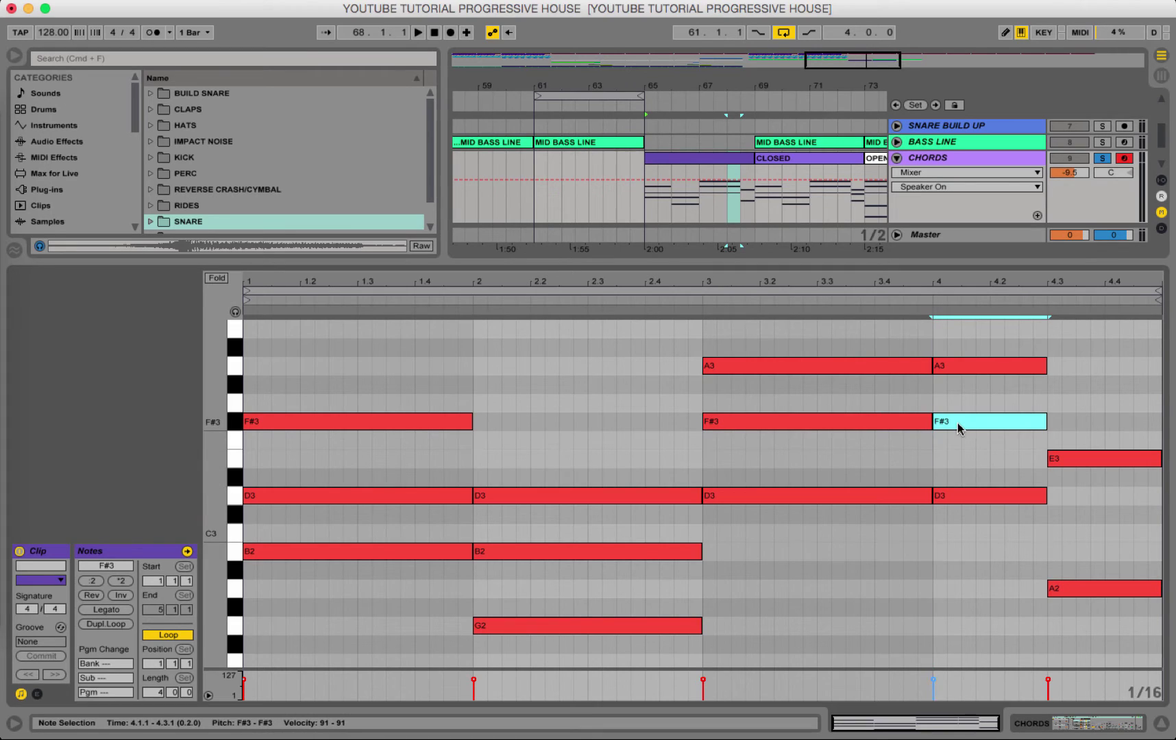
Step: Copy the A2 note at 4.3 upwards, audition the chord and set the copy's pitch to C#3
click(1093, 591)
drag(1094, 593, 1089, 541)
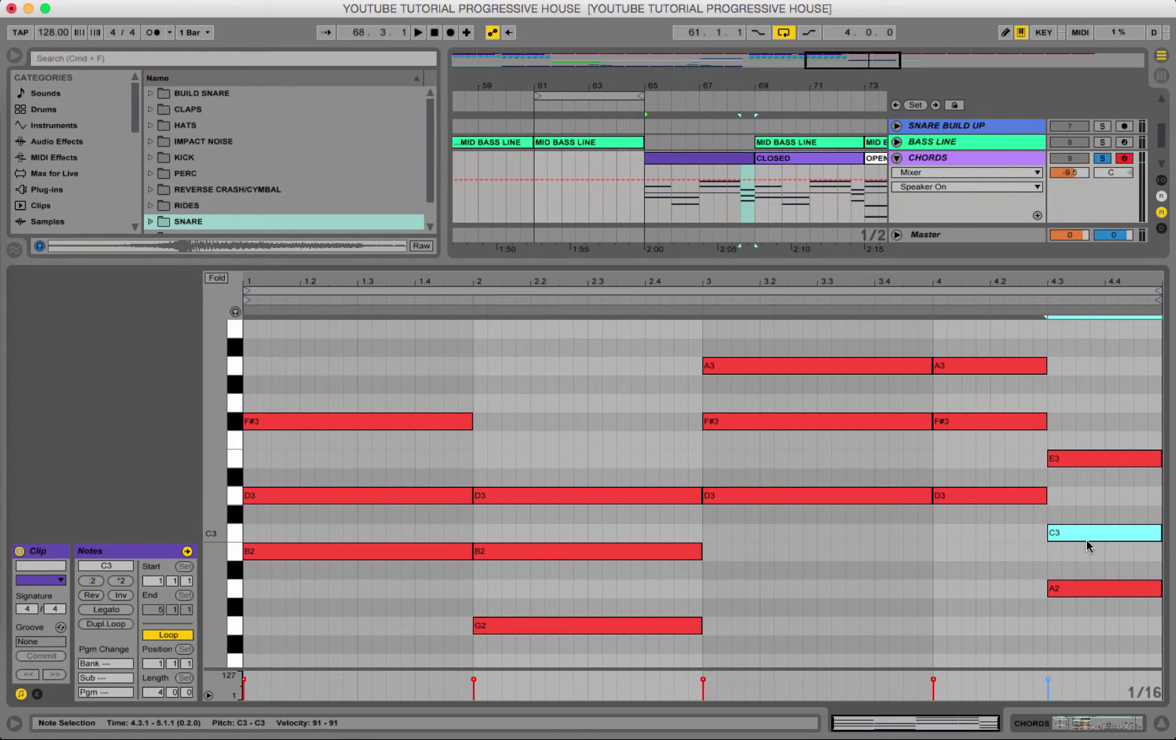
key(space)
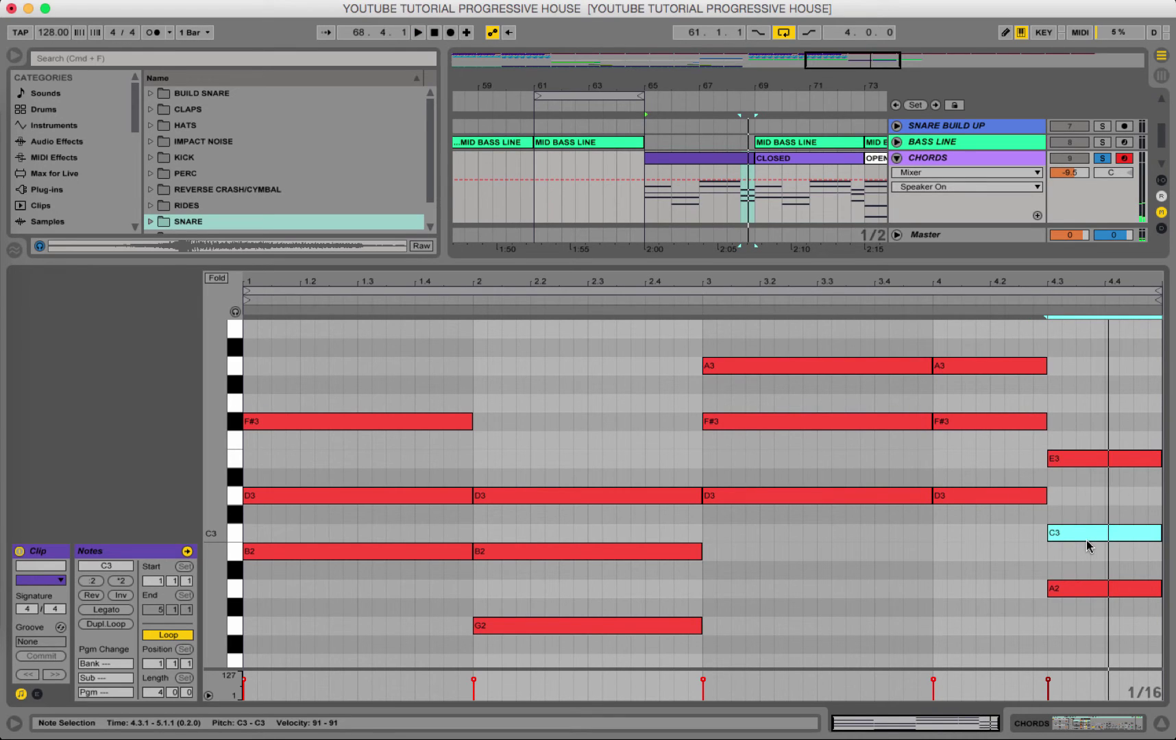
key(Up)
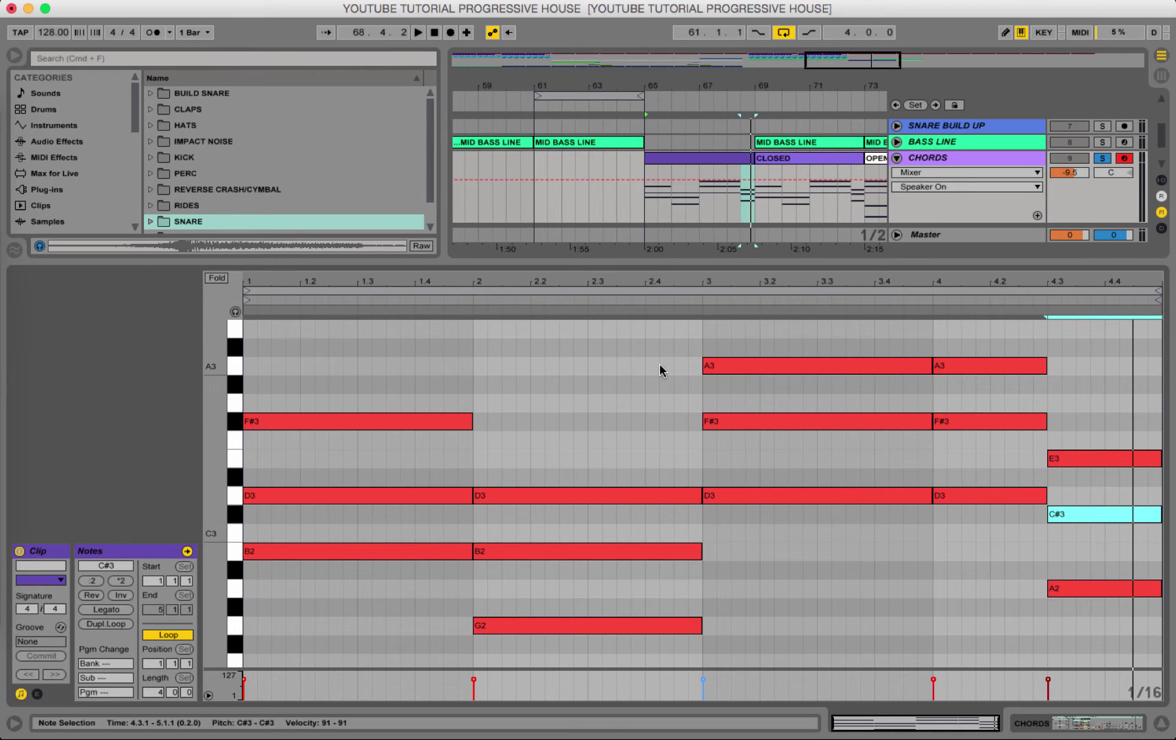
Step: Place the insert marker at the start of the finished chord clip and open the CLOSED clip at bar 69
drag(246, 328, 1097, 634)
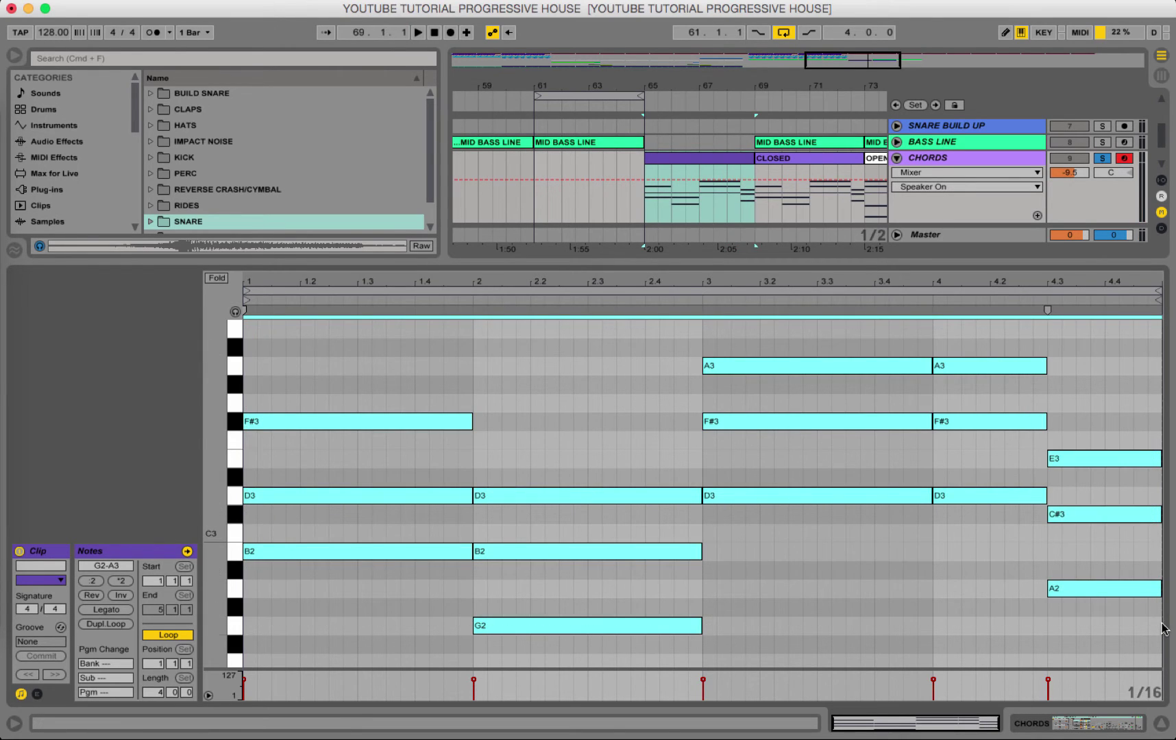
click(558, 453)
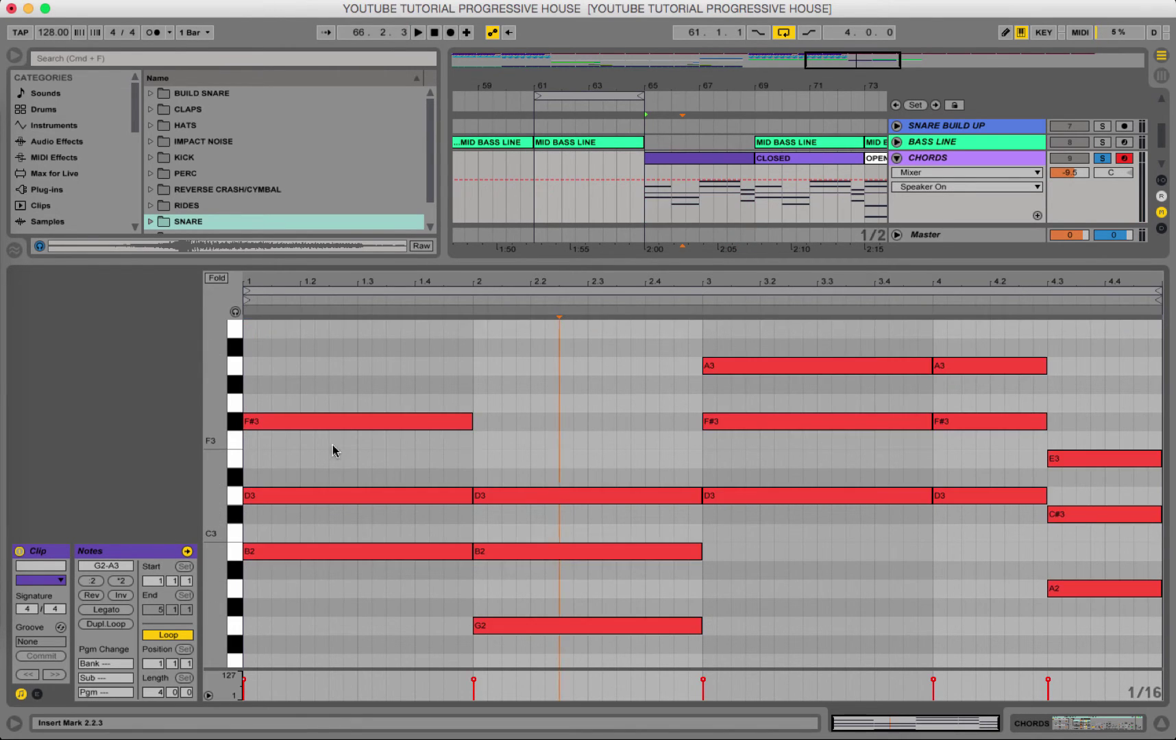
click(252, 386)
click(245, 382)
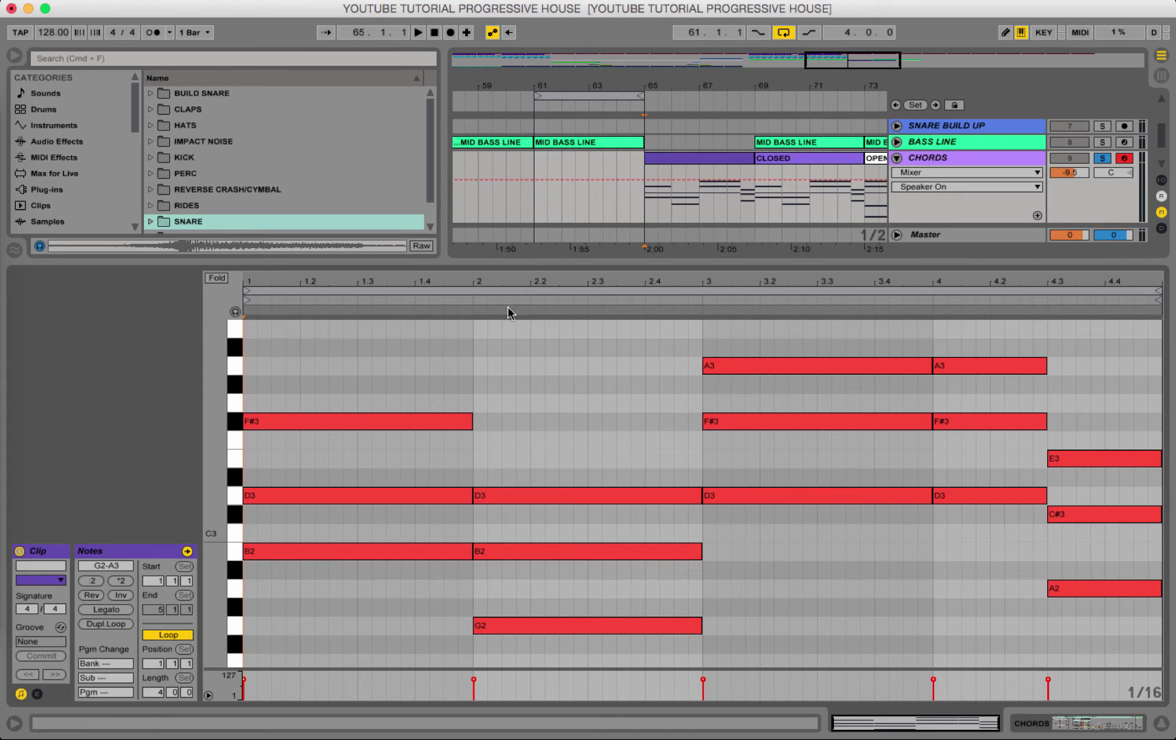
click(779, 159)
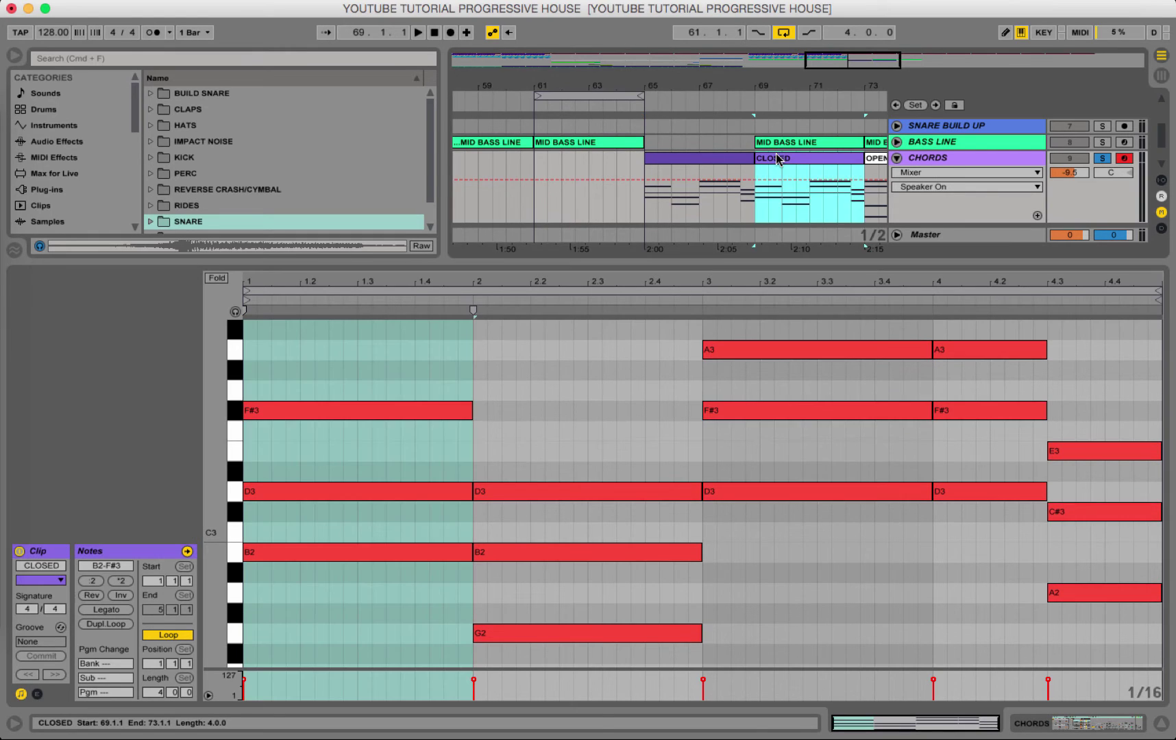
Step: Play the chords from the CLOSED clip at bar 69 into the OPEN clip and show the OPEN clip's notes folded to the used keys
scroll(777, 157, right, 5)
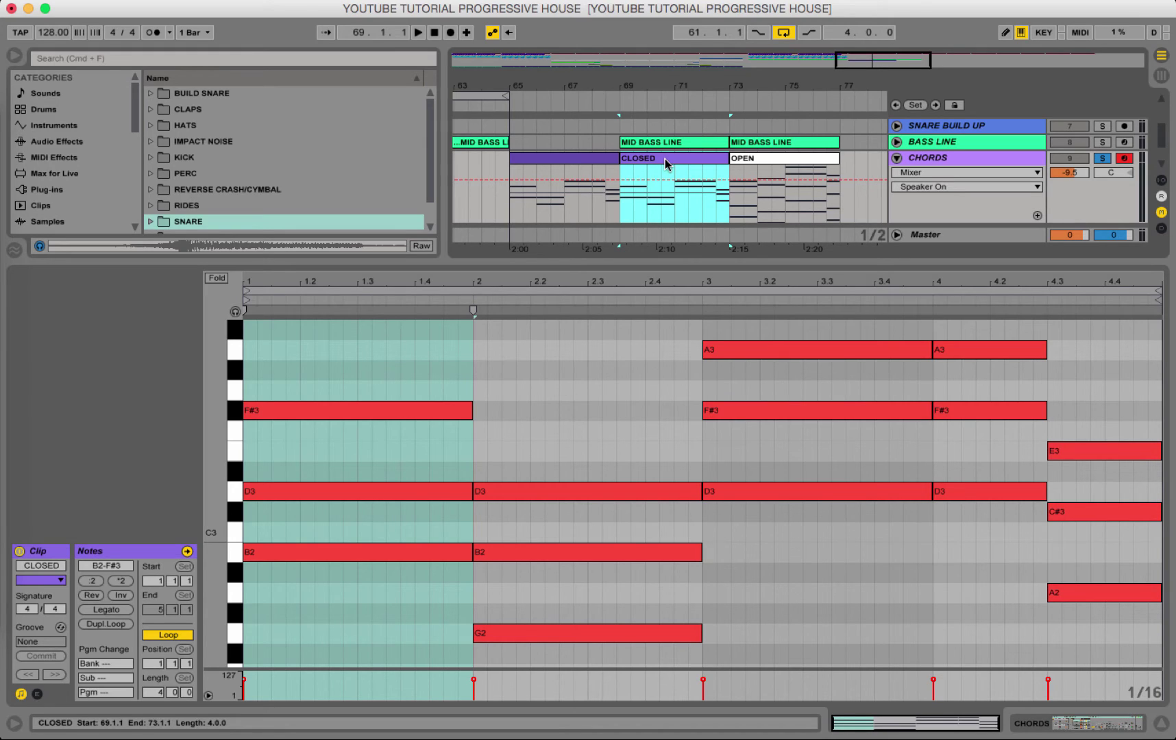
key(space)
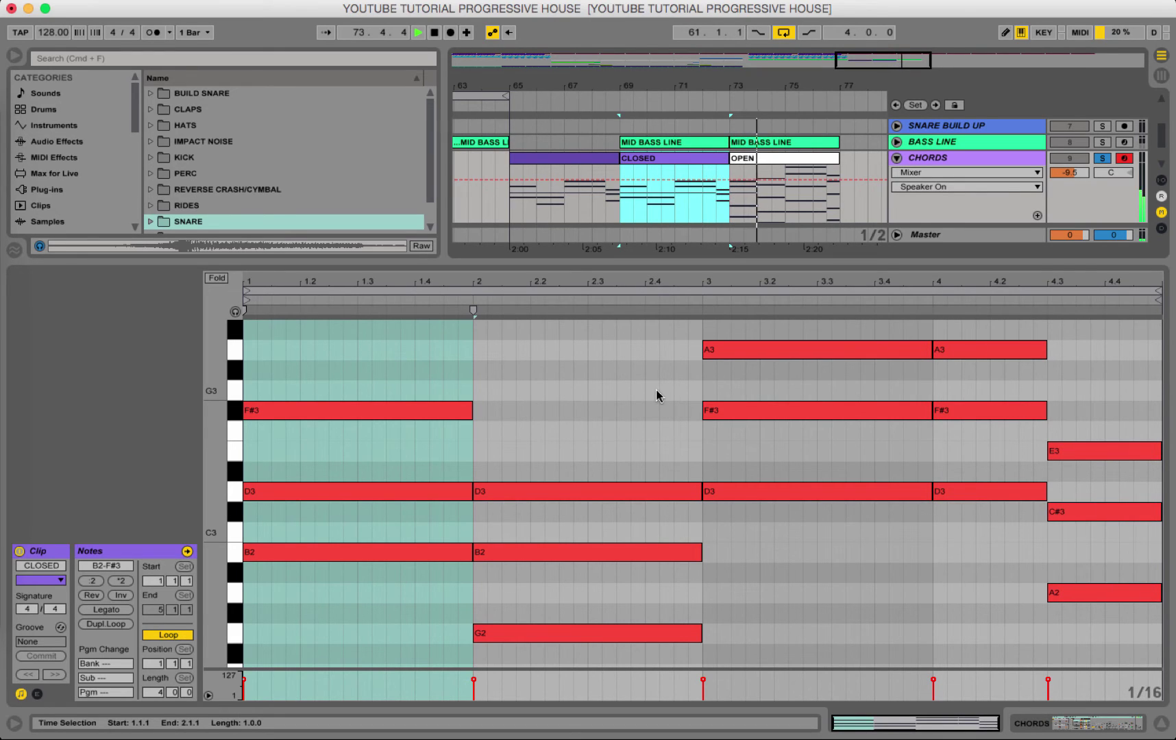
click(769, 160)
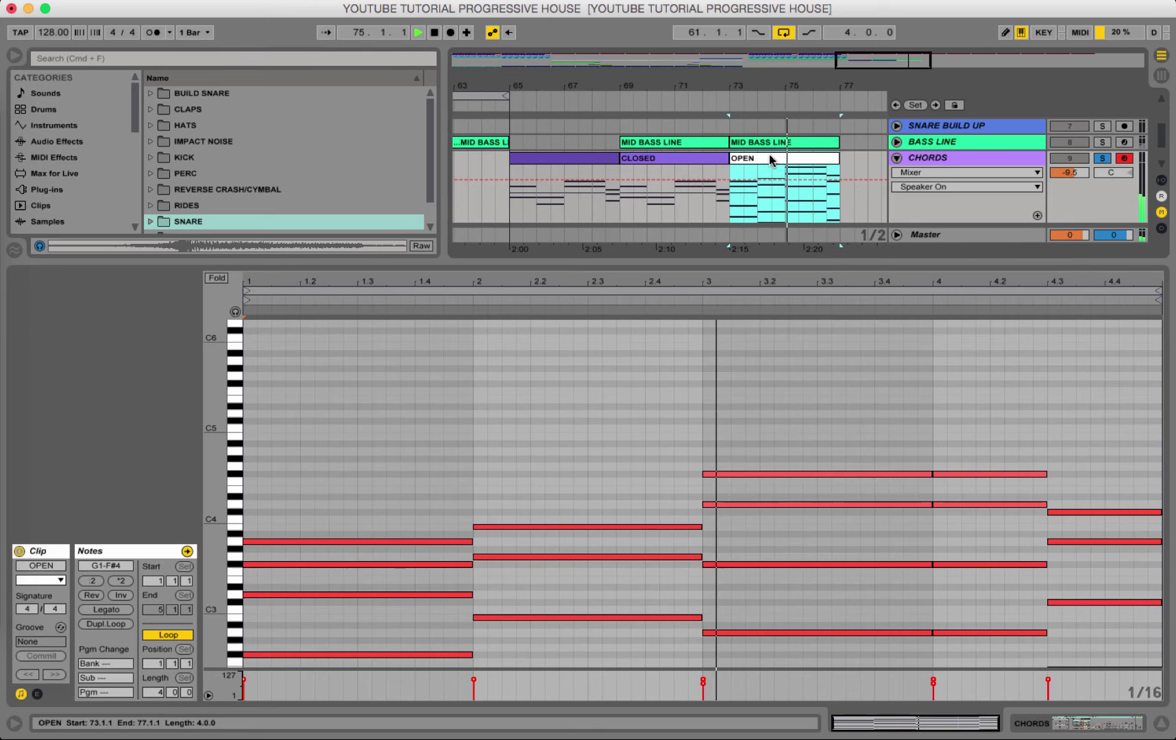
click(218, 279)
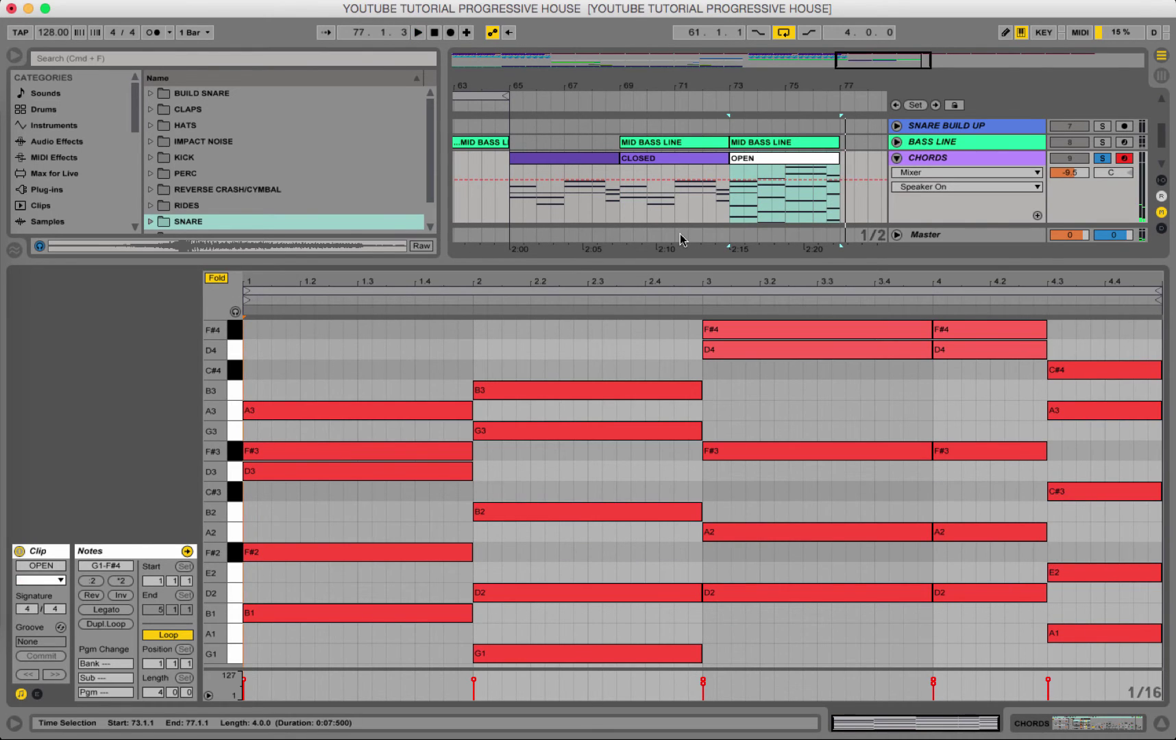
Step: Compare the chord voicings of the bar 65 and CLOSED clips with the OPEN clip at bar 73, in folded and unfolded key views
click(666, 159)
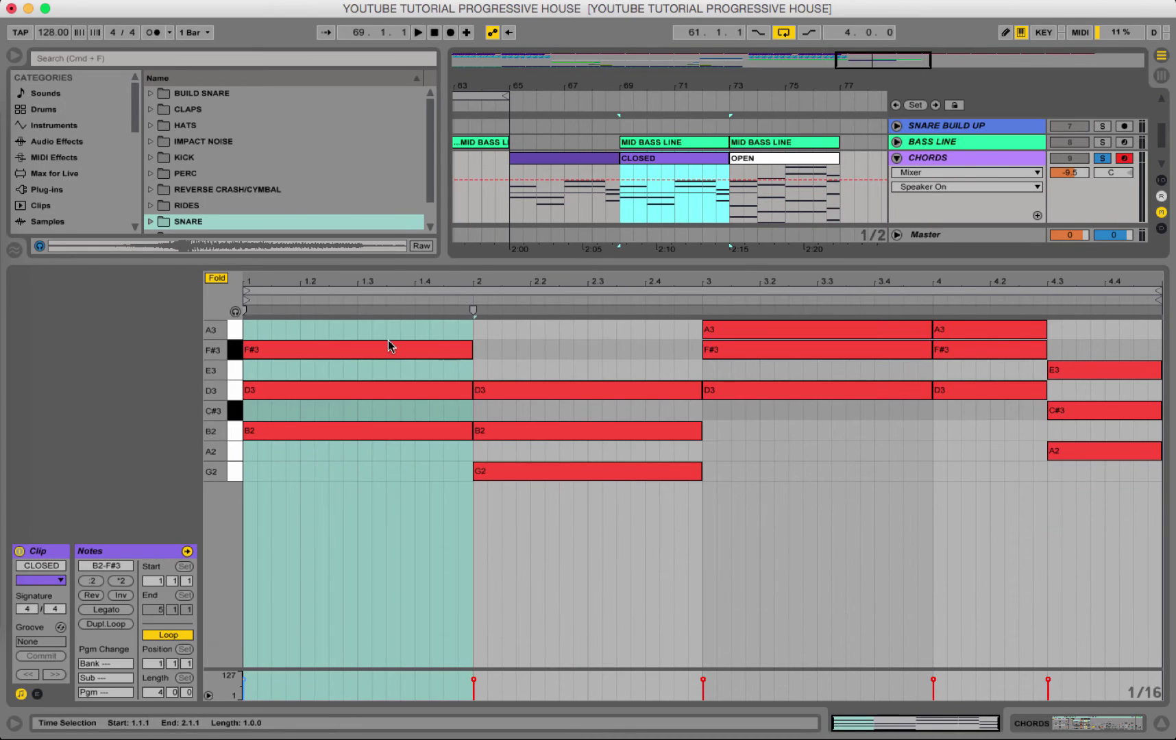
click(552, 160)
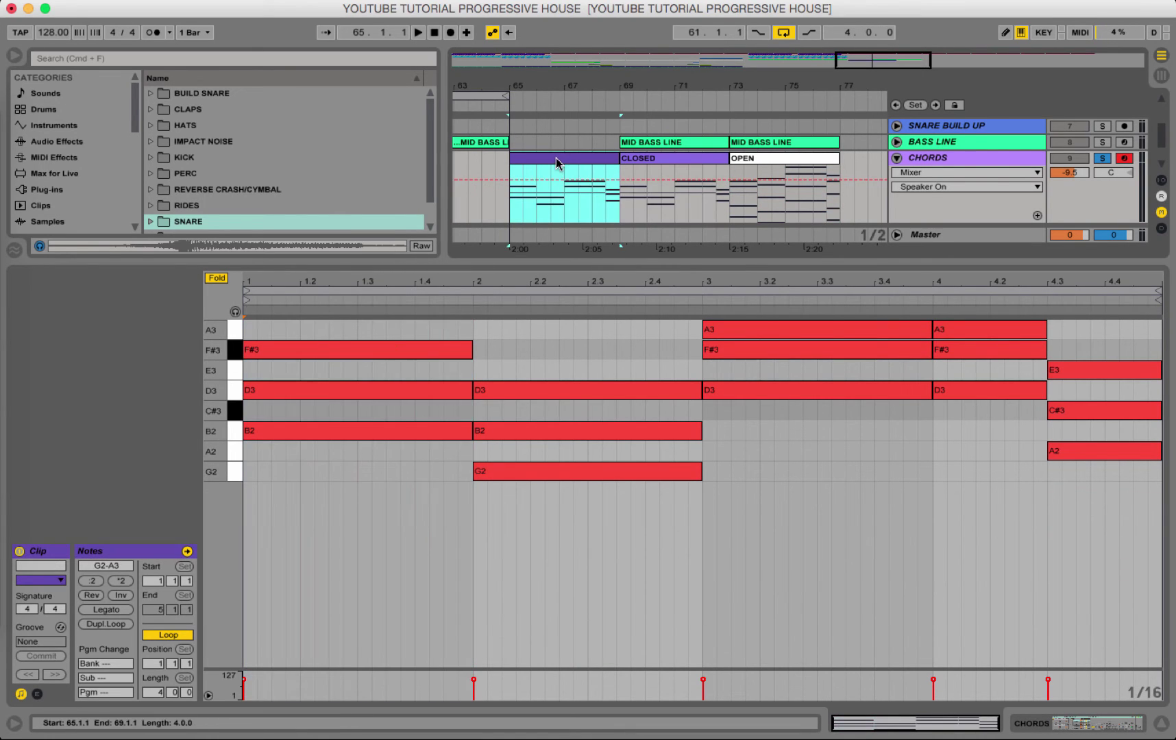
click(217, 278)
scroll(551, 555, down, 2)
scroll(550, 557, up, 2)
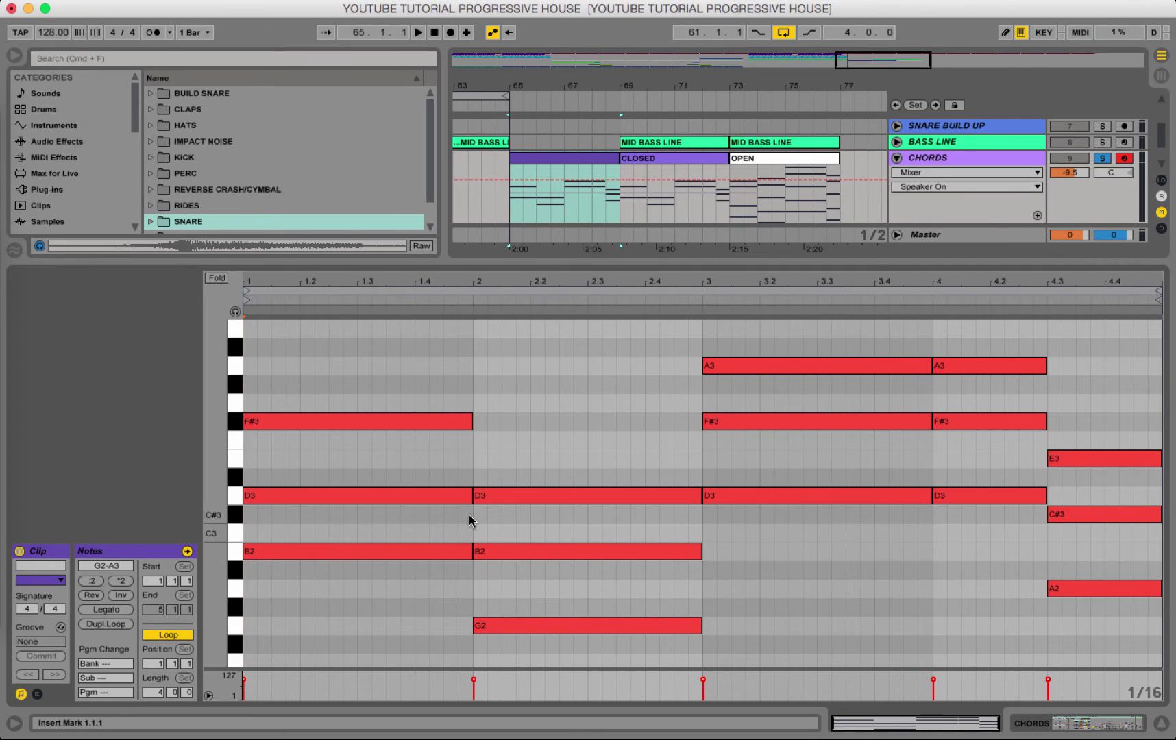
click(788, 165)
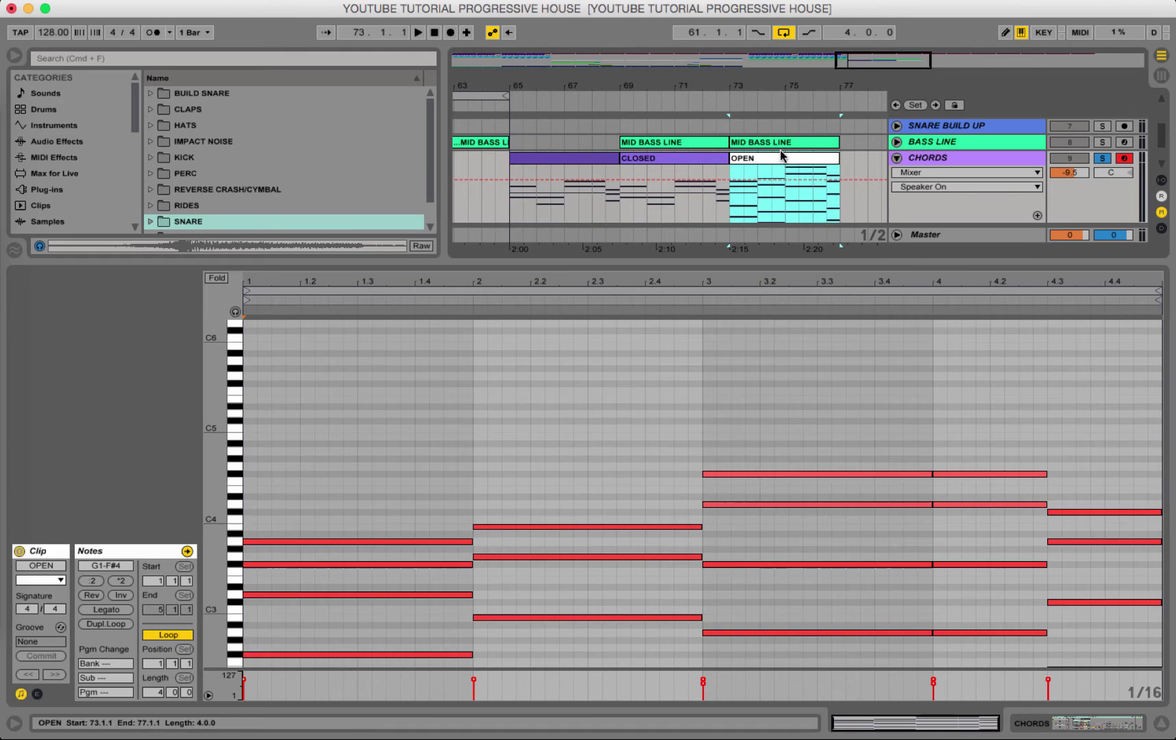
key(f)
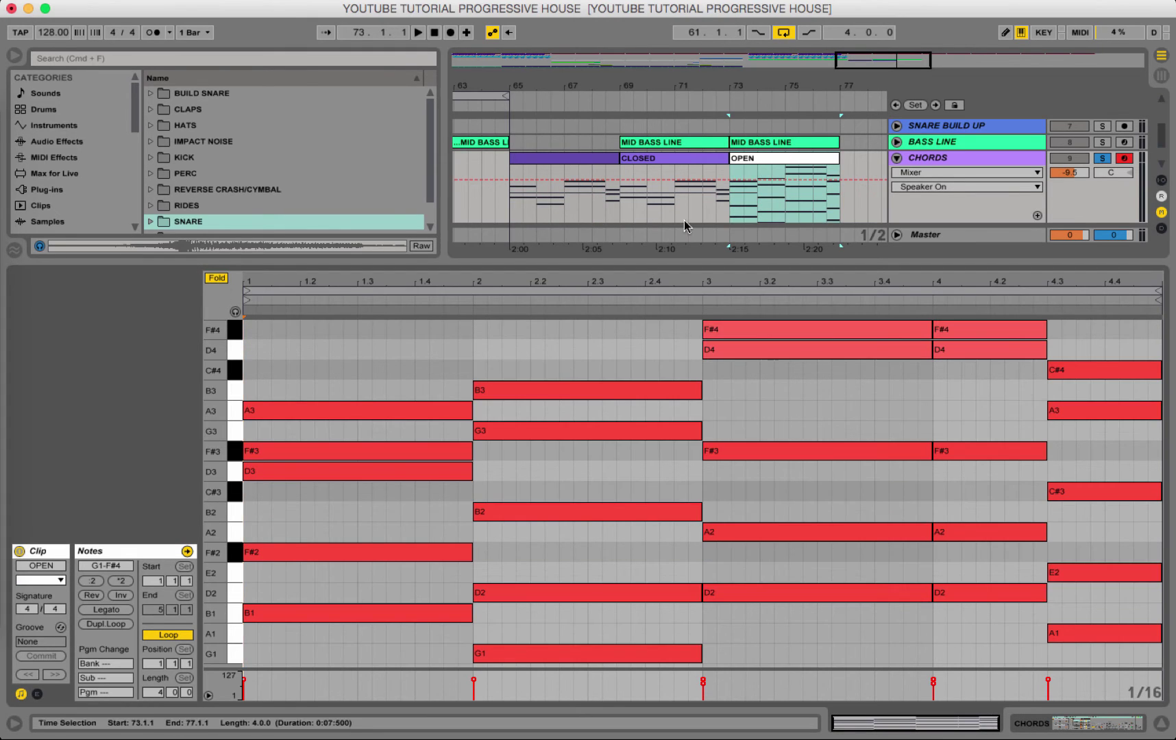
click(571, 161)
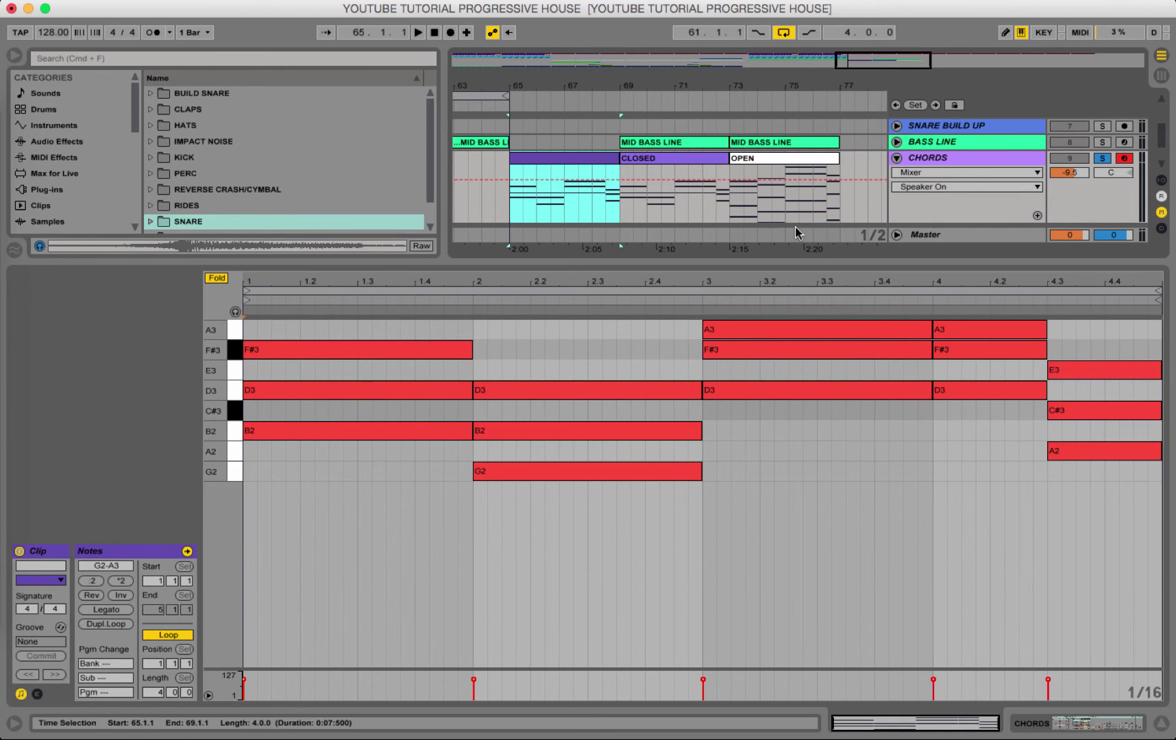
click(814, 159)
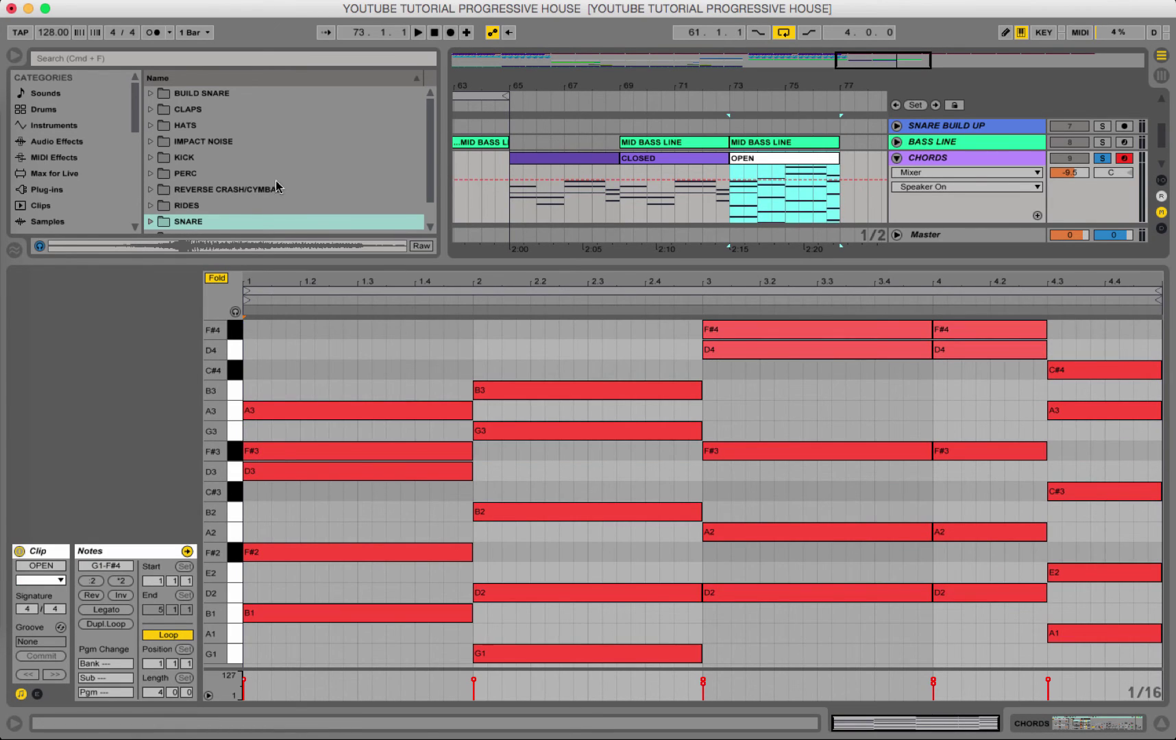
Step: In the bar 65 chord clip, move the first chord's B2 and F#3 down an octave to B1 and F#2 and audition it
click(571, 156)
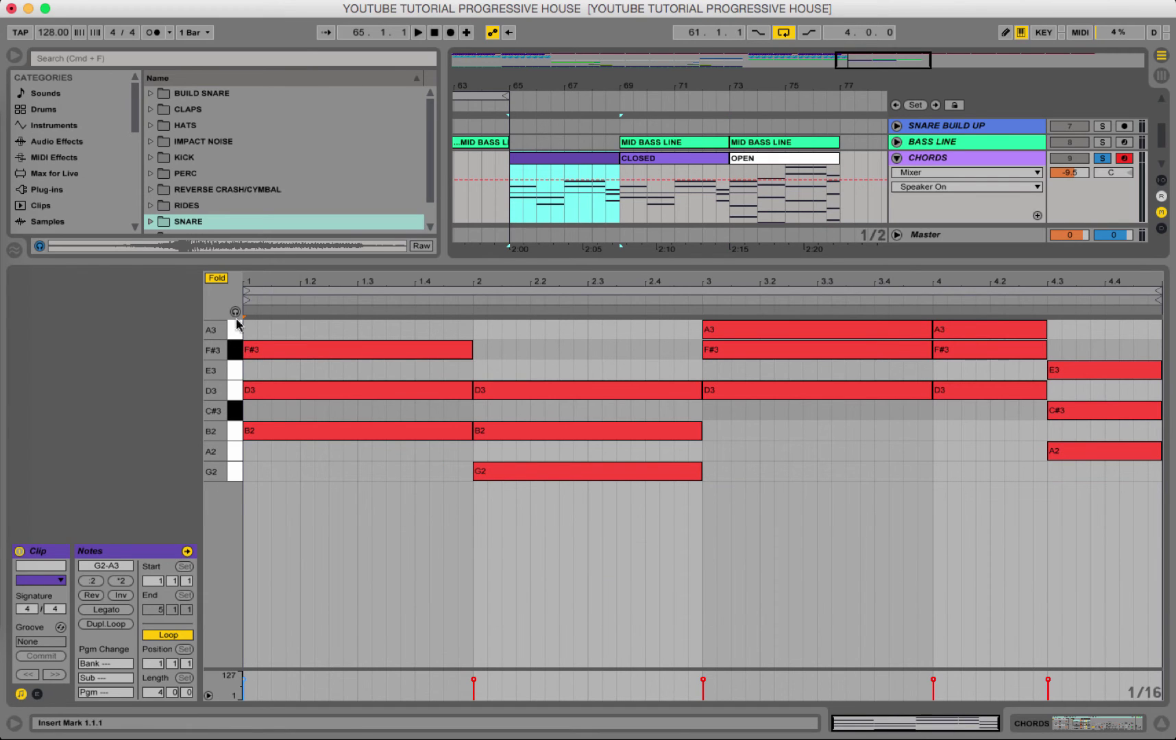
click(217, 279)
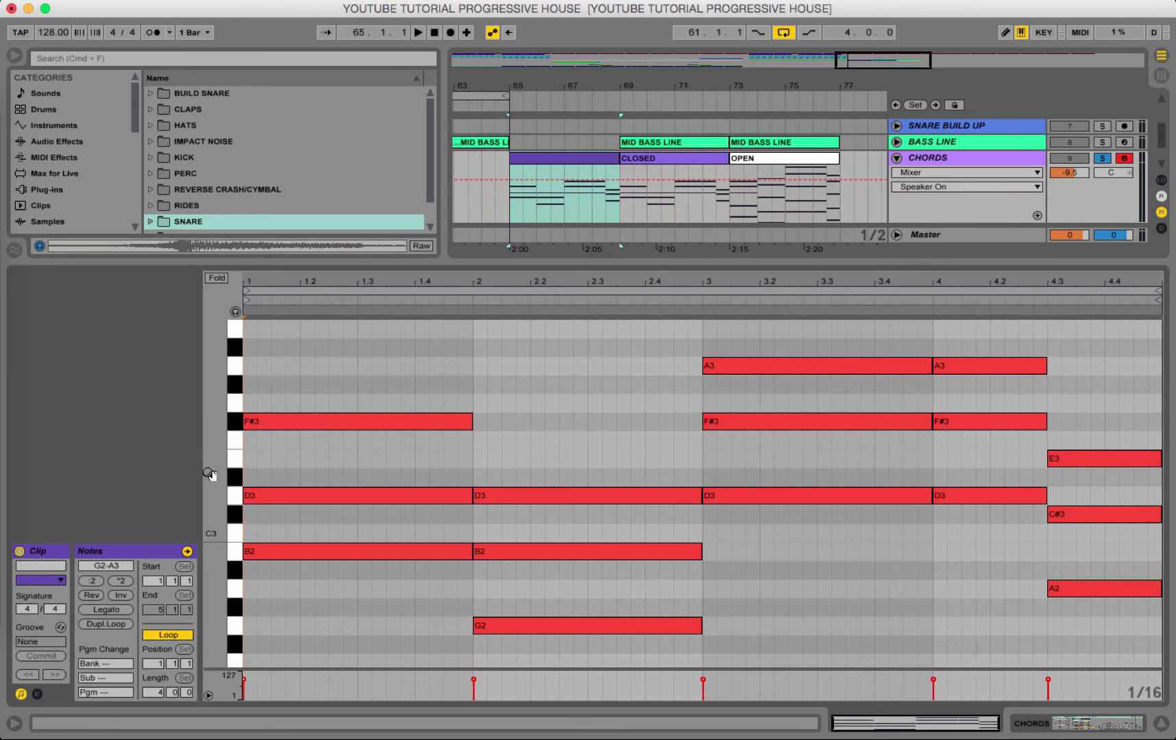
click(309, 427)
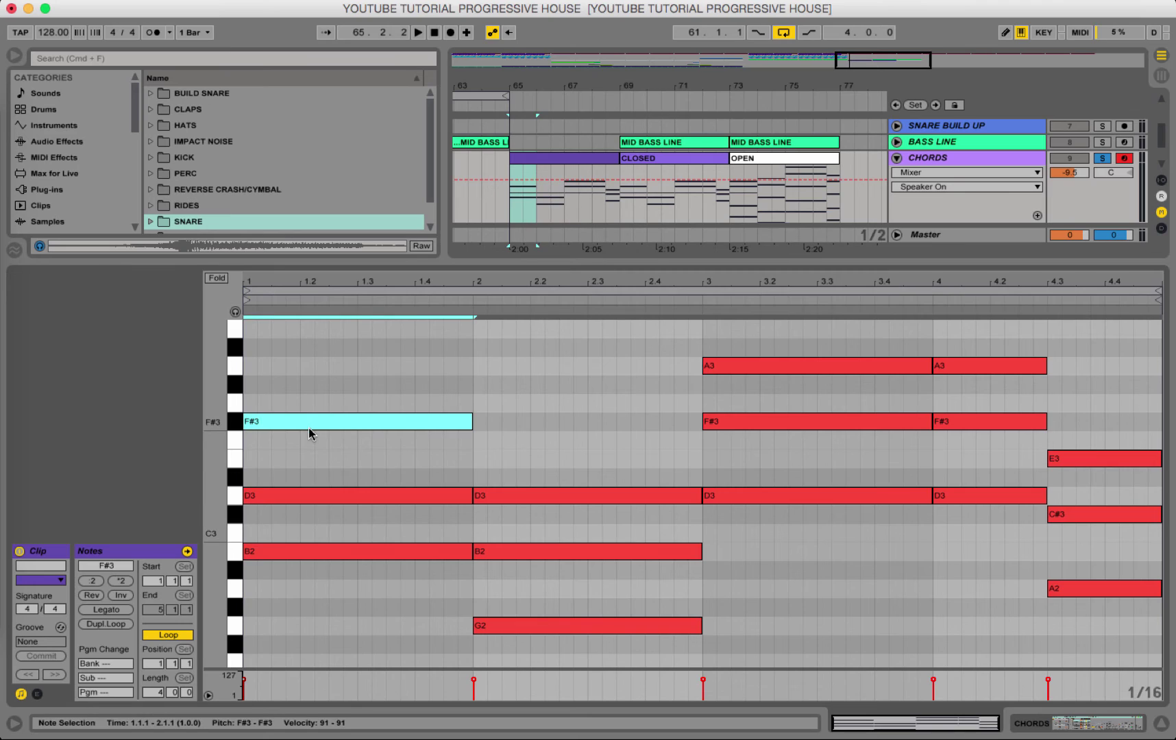
click(309, 552)
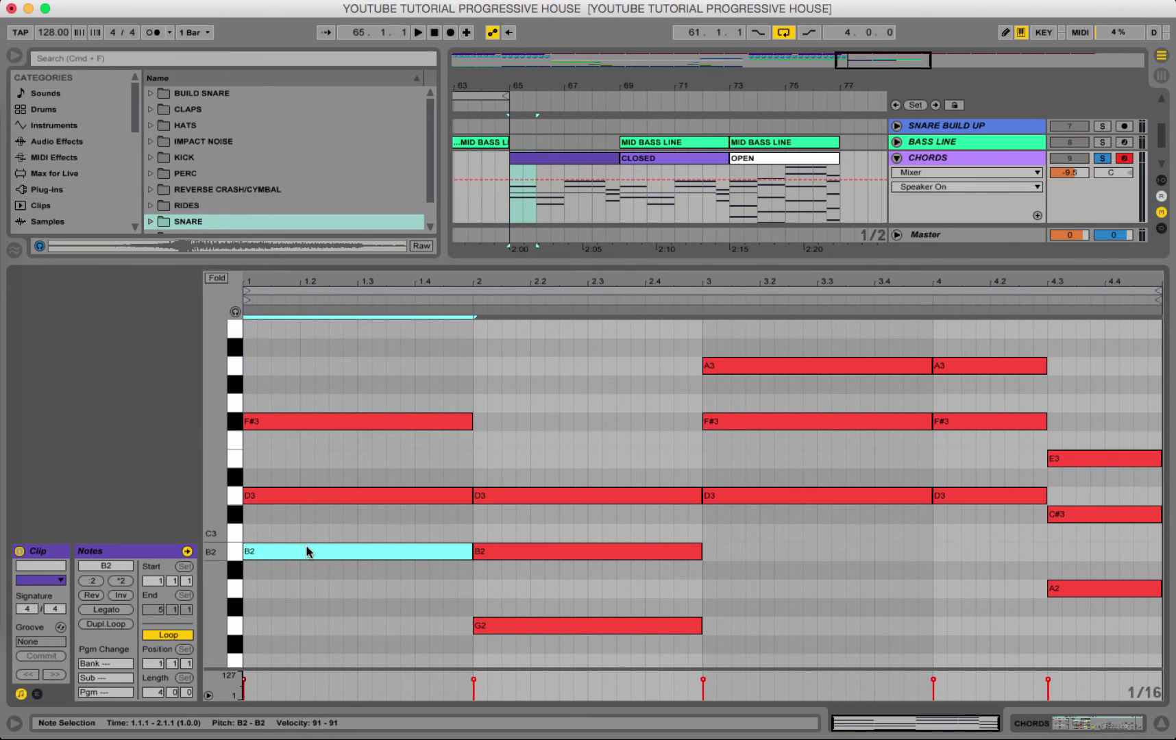
shift+click(332, 420)
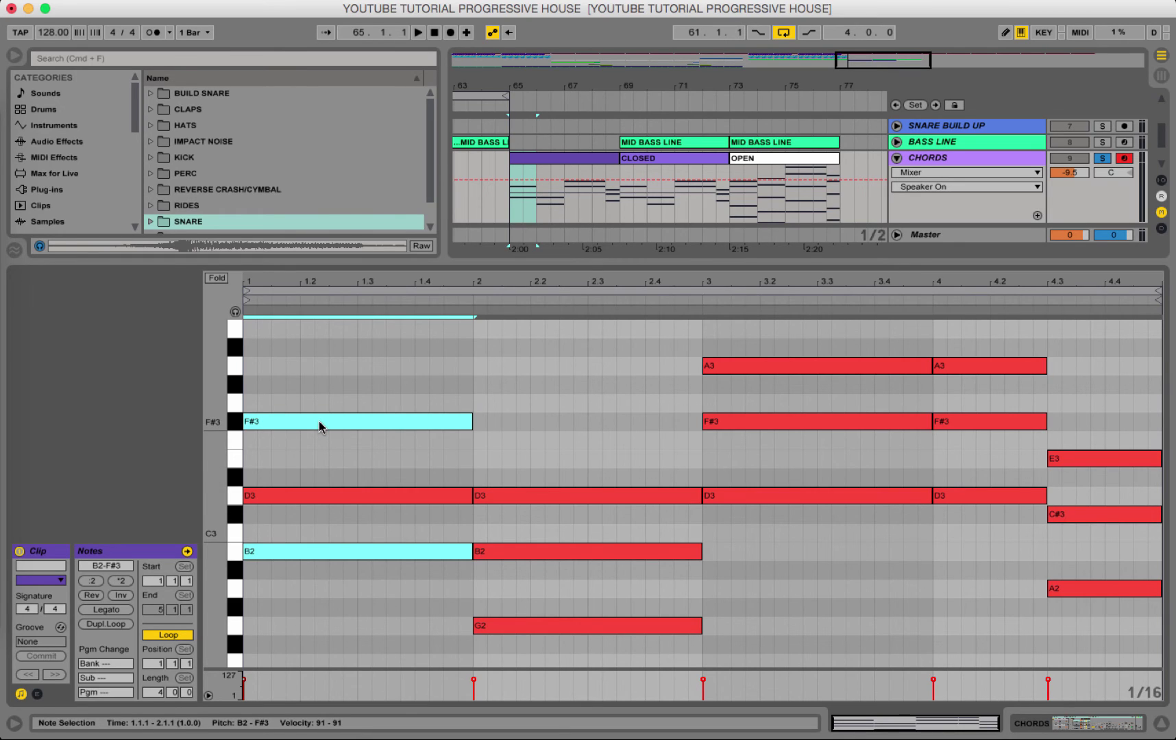
drag(319, 421, 316, 643)
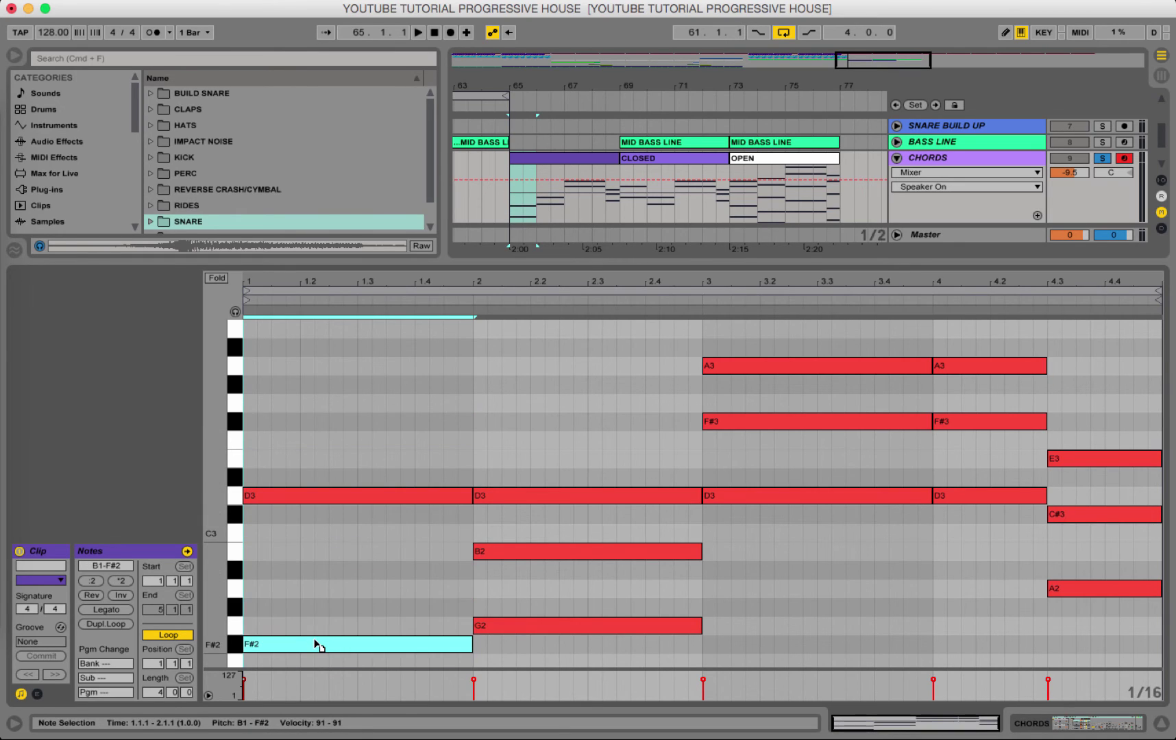
key(space)
scroll(402, 557, down, 3)
scroll(403, 552, down, 2)
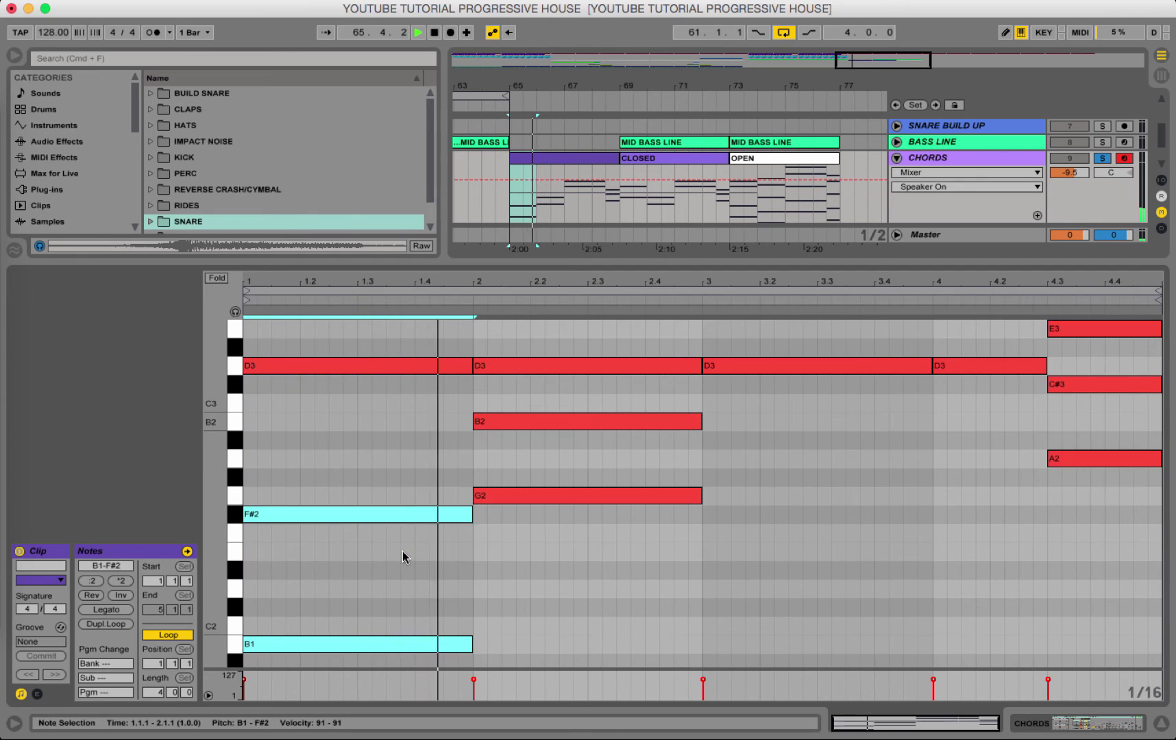
scroll(403, 553, up, 2)
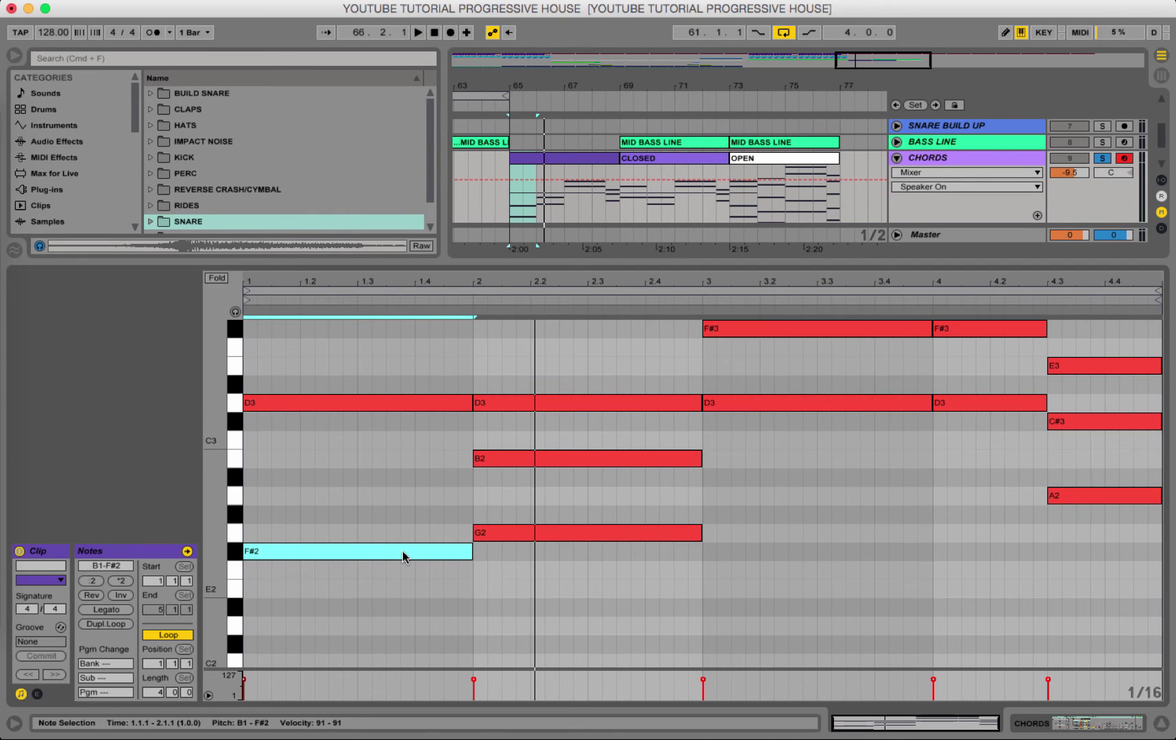
scroll(403, 552, up, 6)
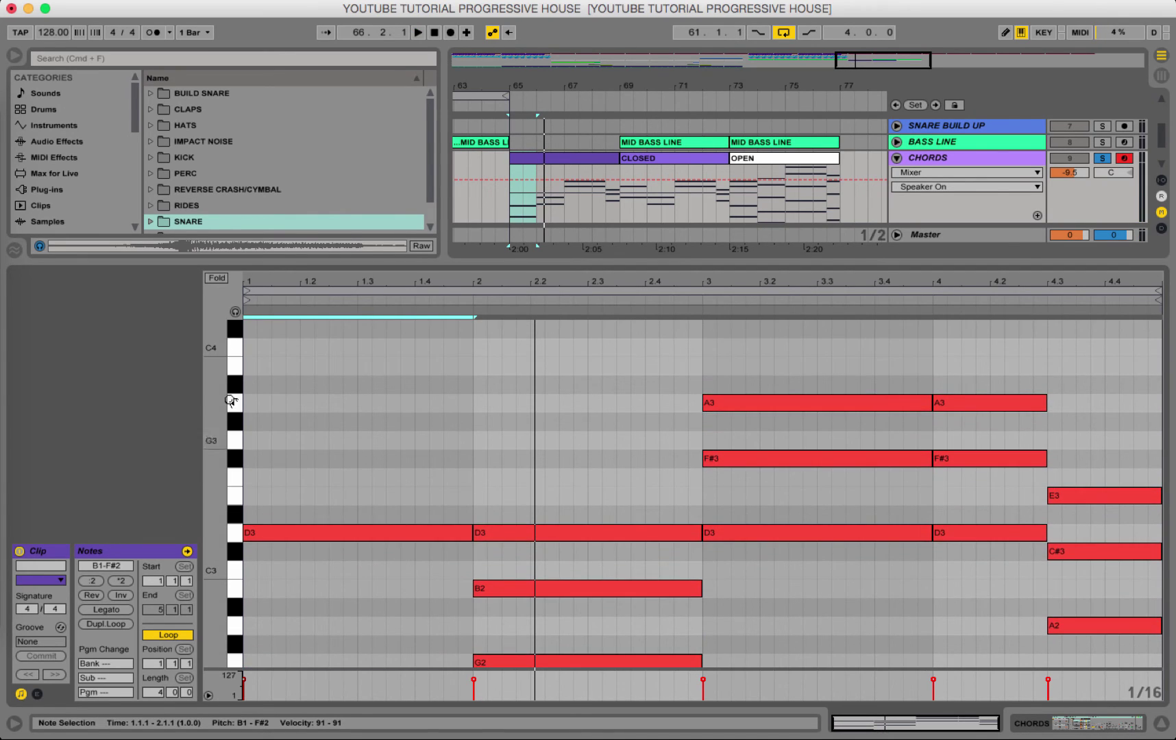
Step: Examine the first chord's notes in the OPEN clip at bar 73, with the rows enlarged enough to read the note names
click(767, 161)
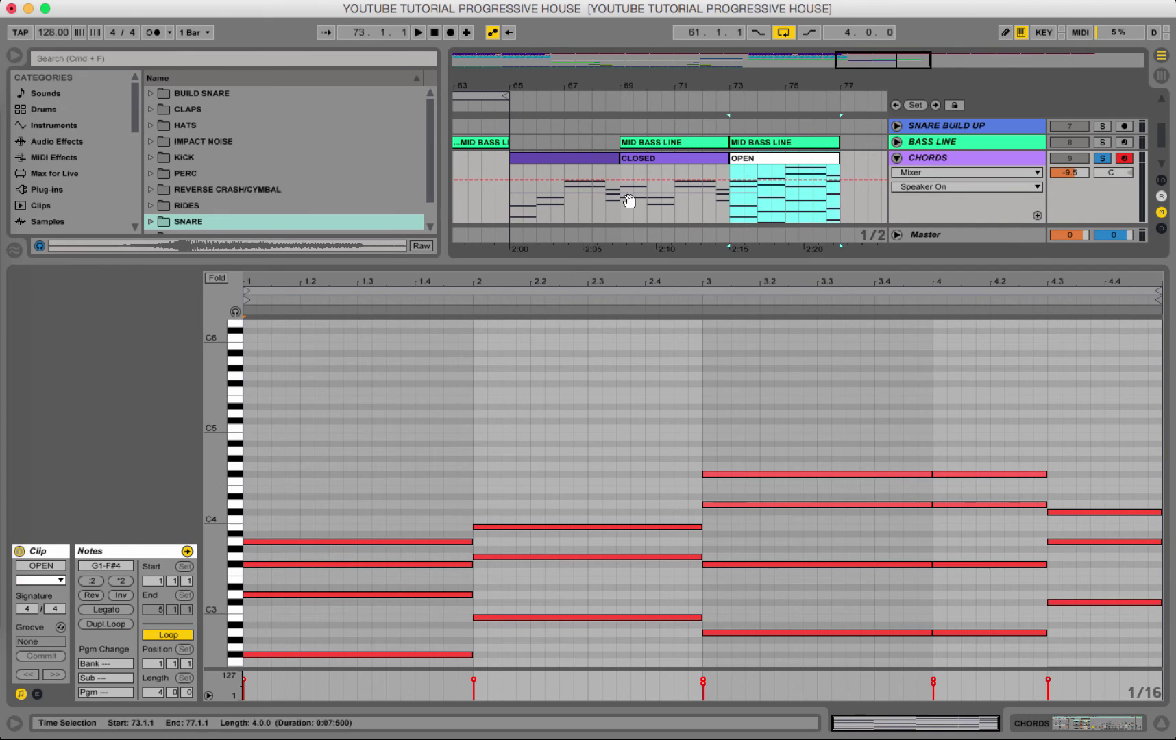
double_click(206, 544)
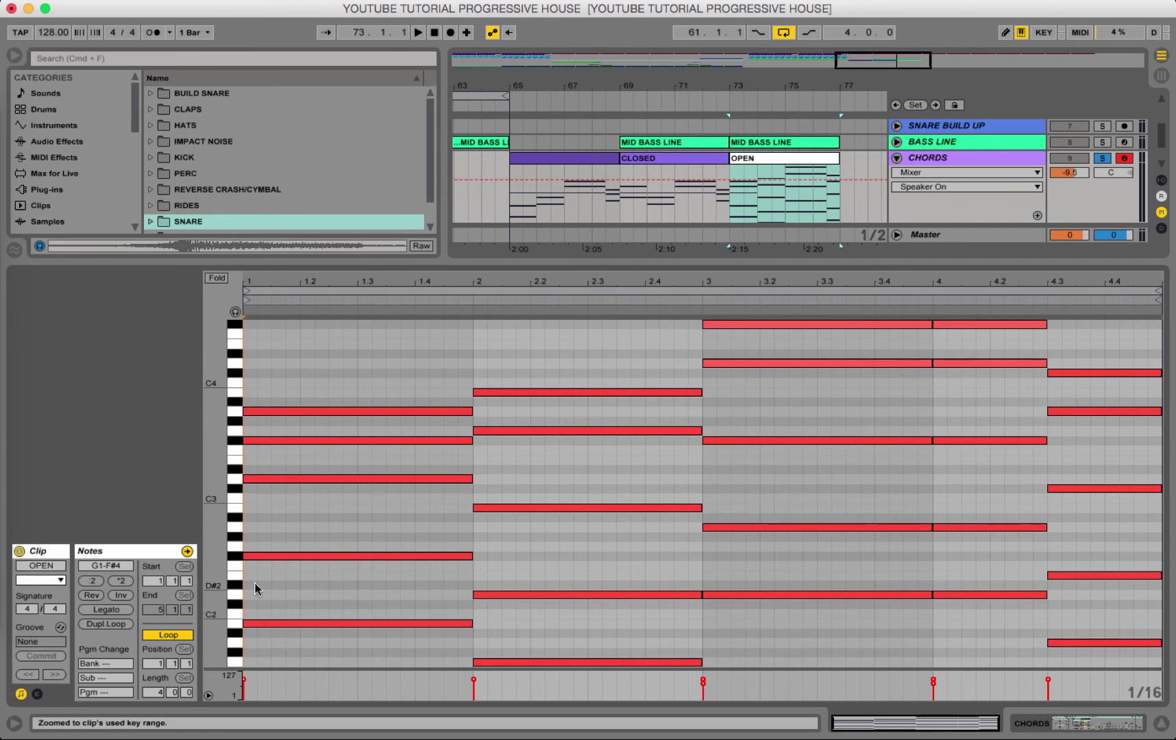
double_click(208, 543)
scroll(245, 441, down, 2)
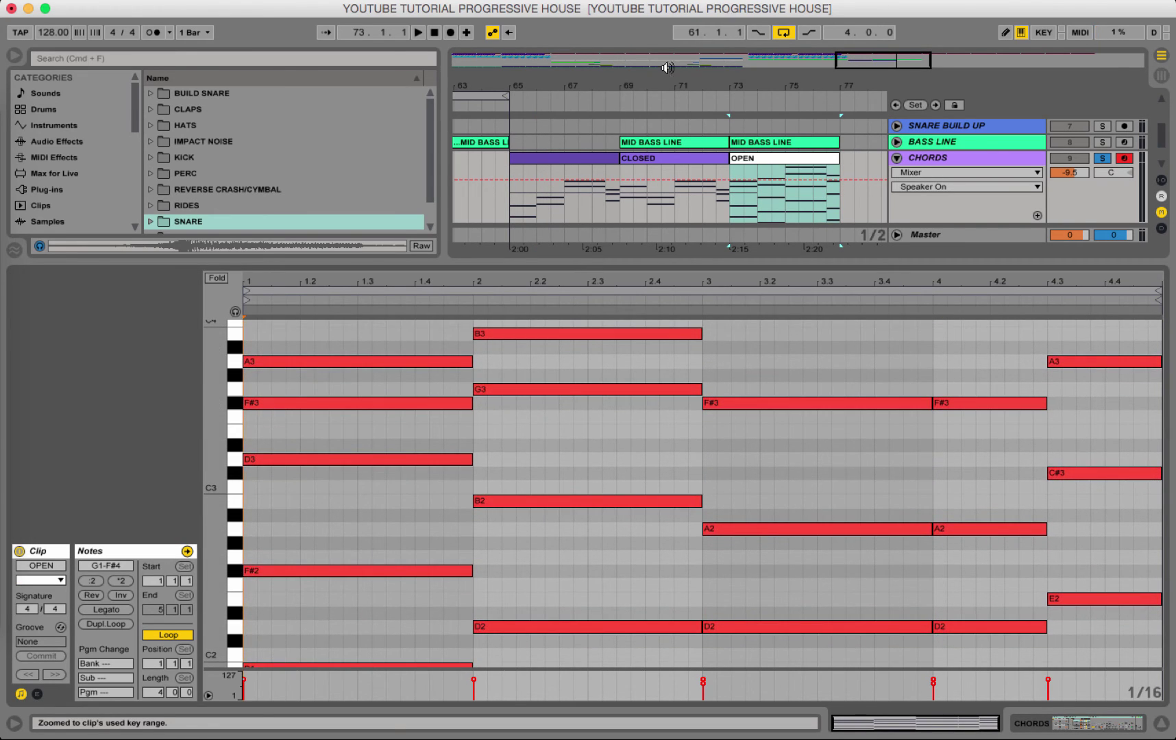
Step: Add one-bar F#3 and A3 notes to the first chord of the bar 65 clip and audition the open voicing
click(559, 162)
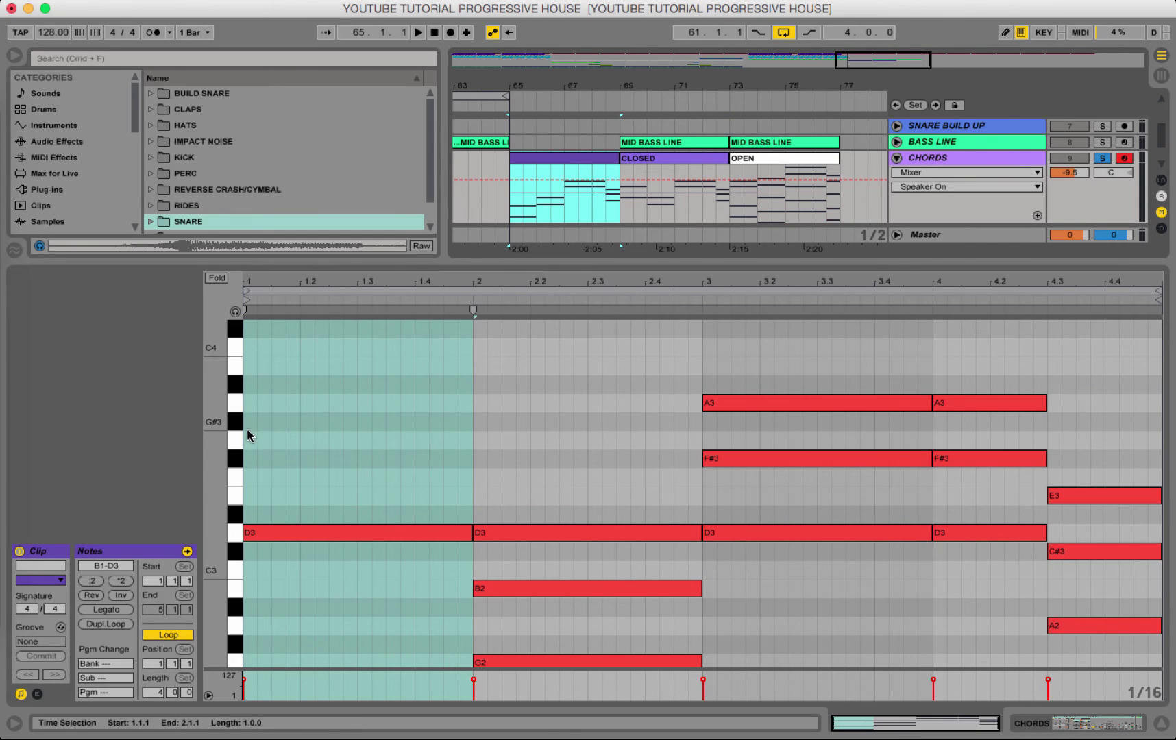
click(251, 458)
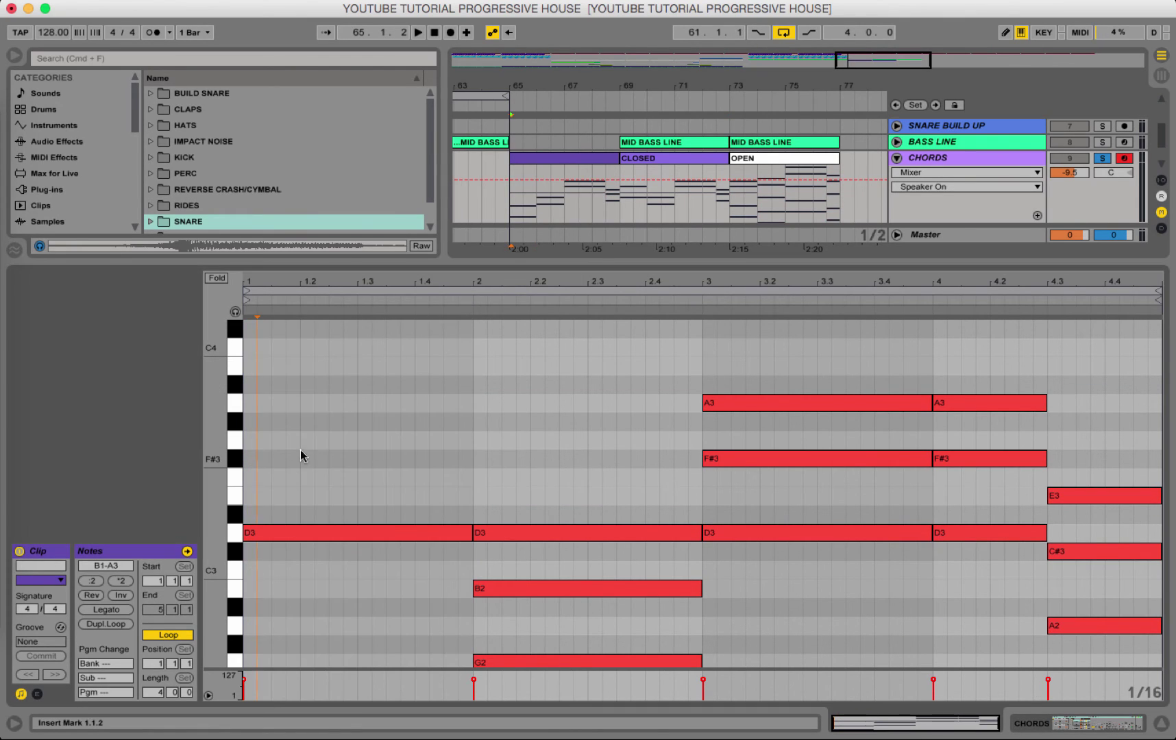
drag(248, 458, 473, 477)
drag(389, 463, 391, 405)
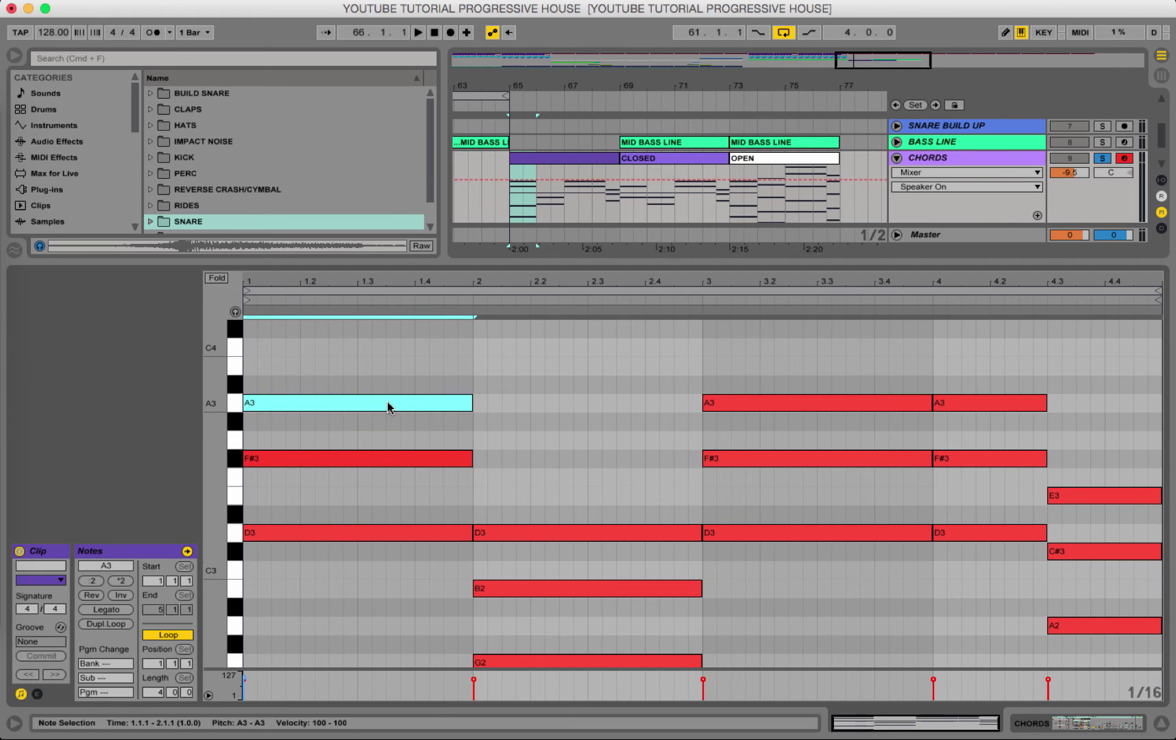
scroll(376, 466, down, 6)
key(space)
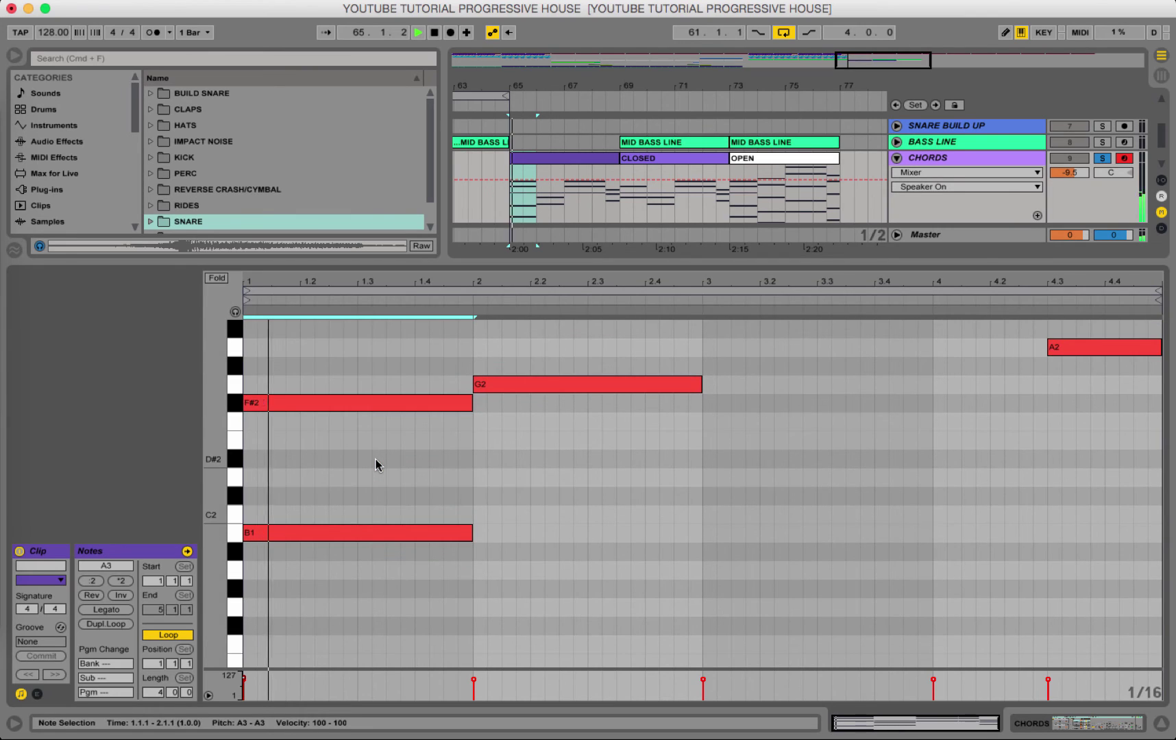
scroll(375, 464, up, 6)
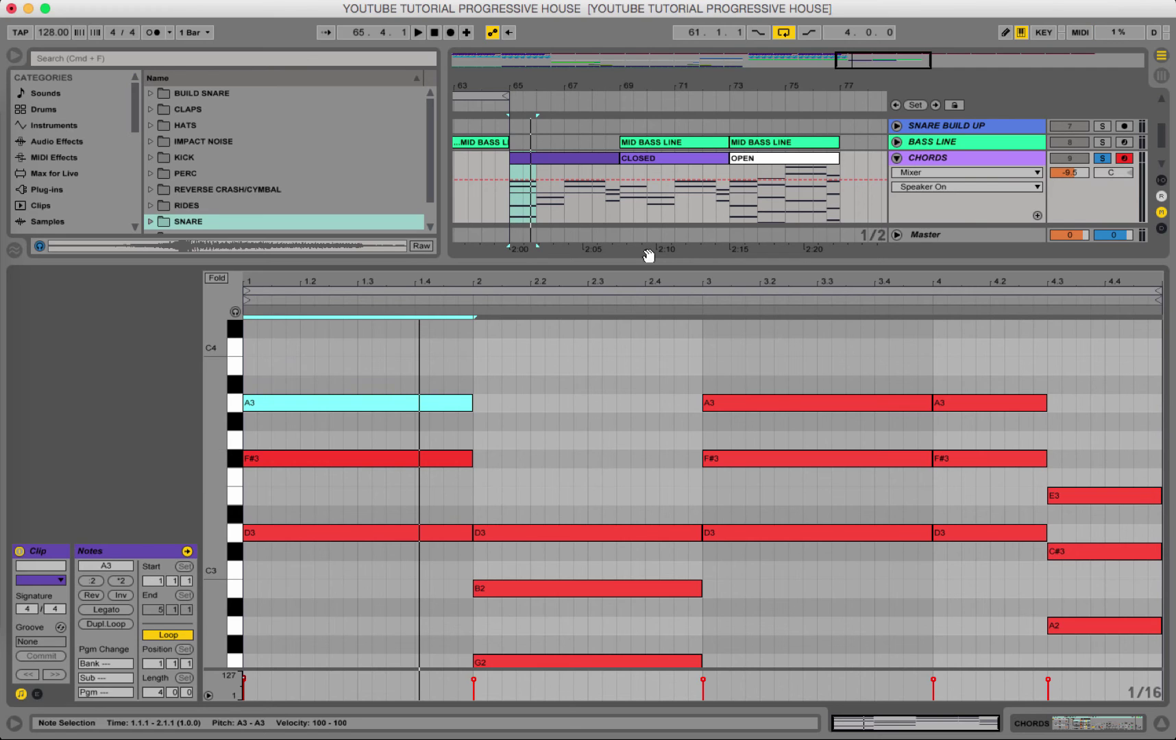
scroll(548, 490, up, 1)
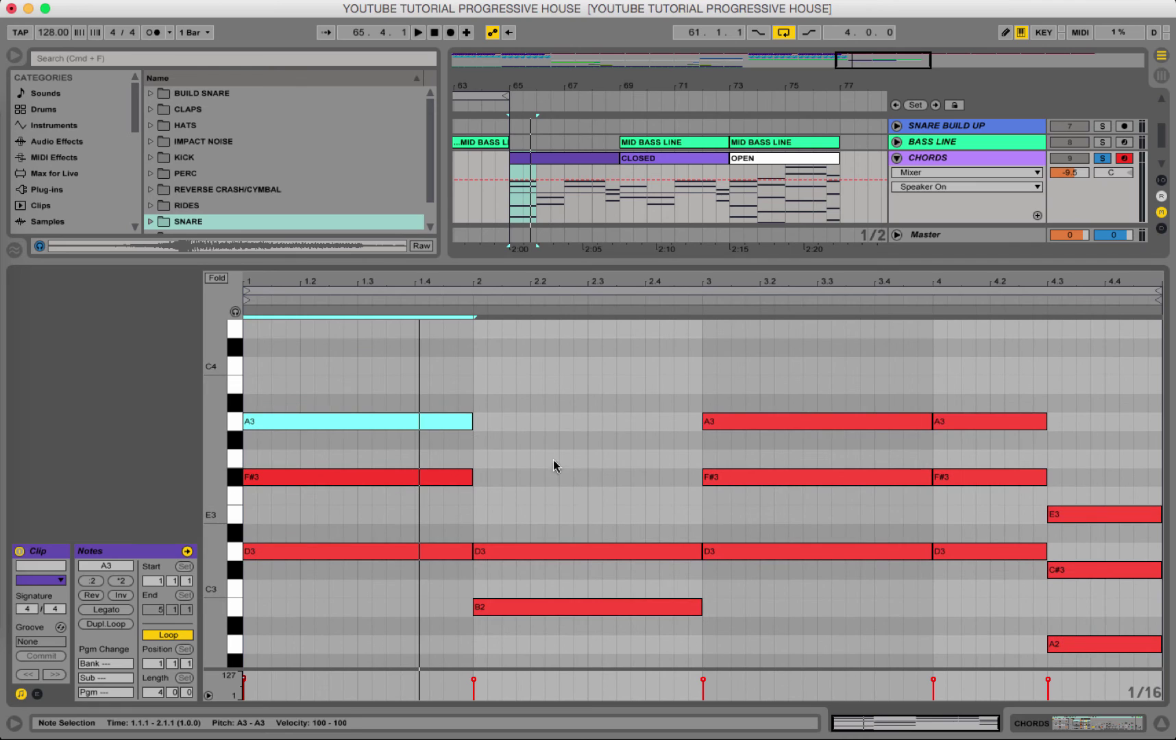
Step: Play the CLOSED clip from bar 69 through into the OPEN clip and turn off solo on the CHORDS track
click(712, 159)
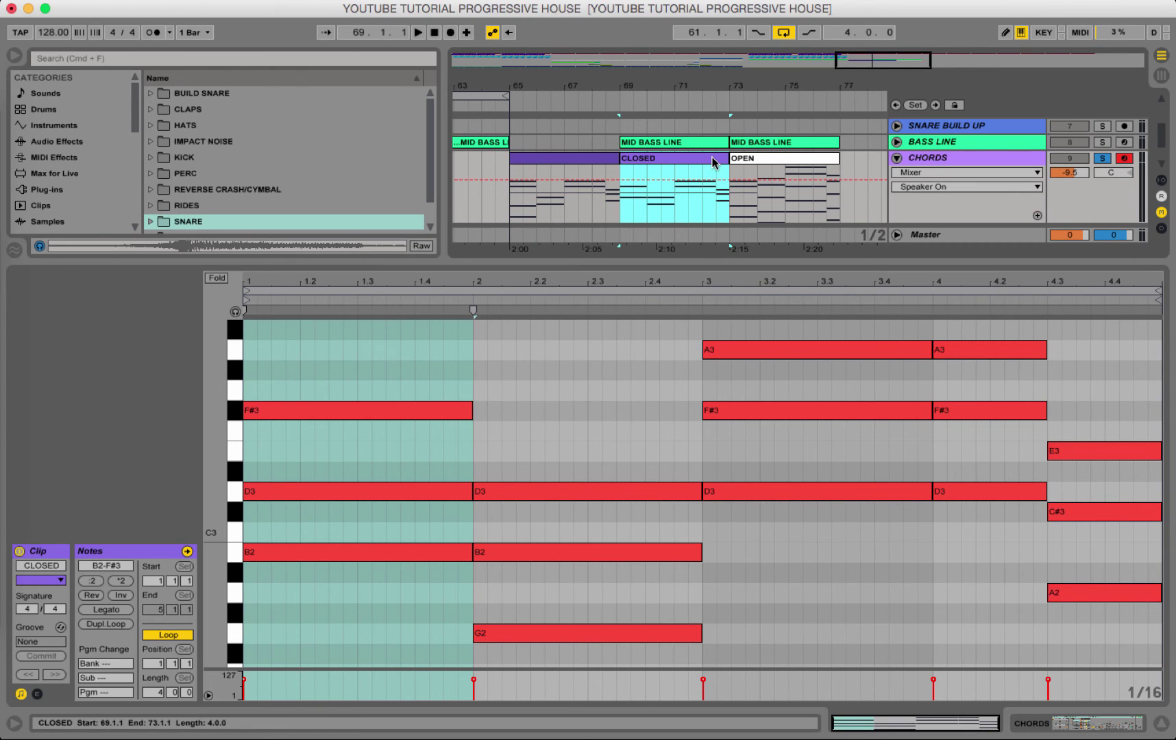
key(space)
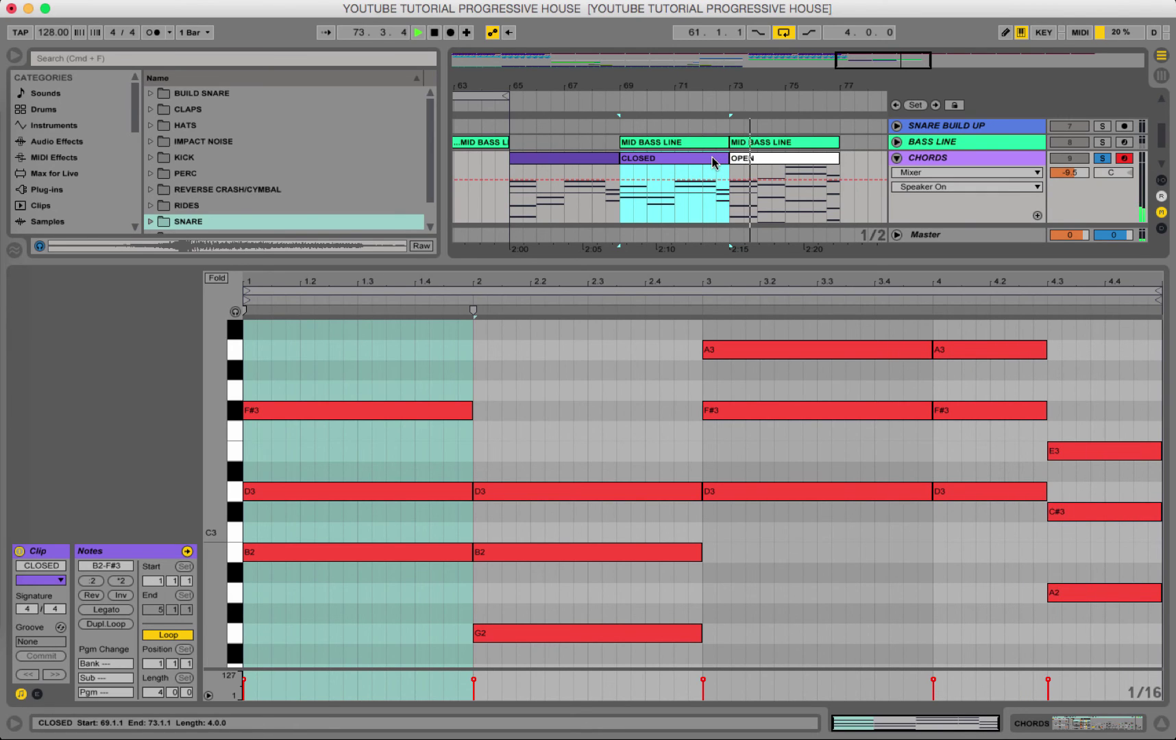
click(1100, 159)
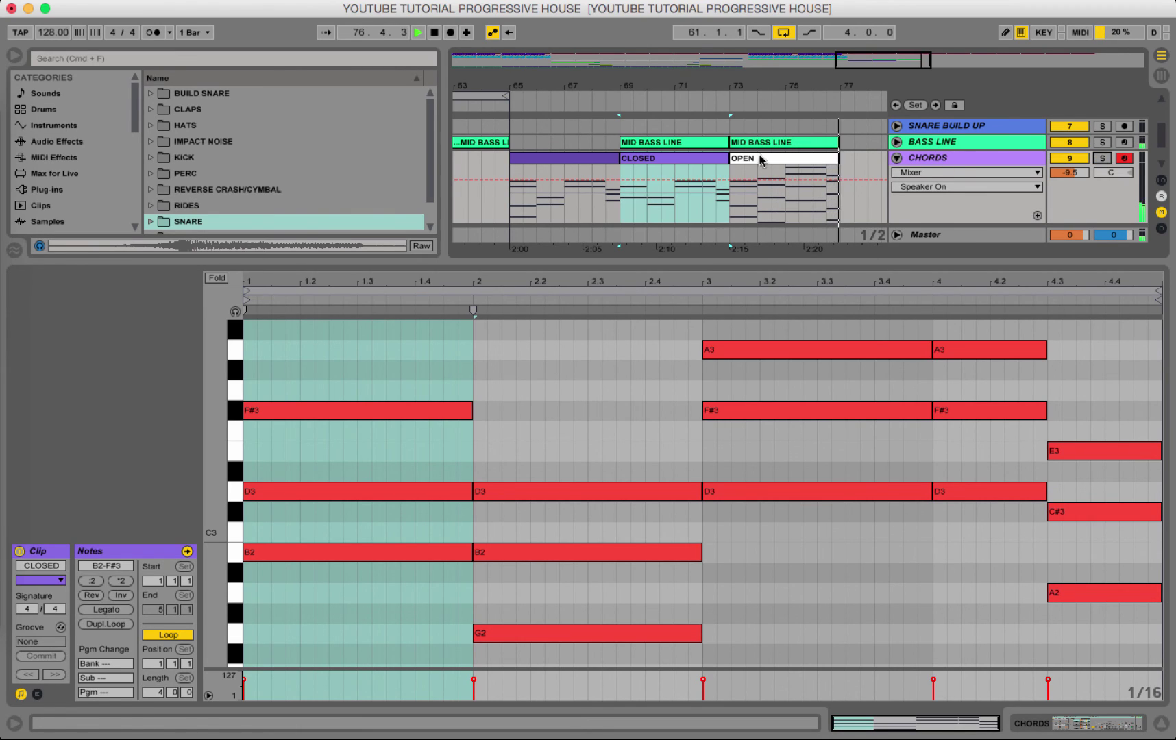
Step: Go back to the MID BASS LINE clips around bars 49 to 63 and enlarge the arrangement view to show more tracks
scroll(746, 160, left, 10)
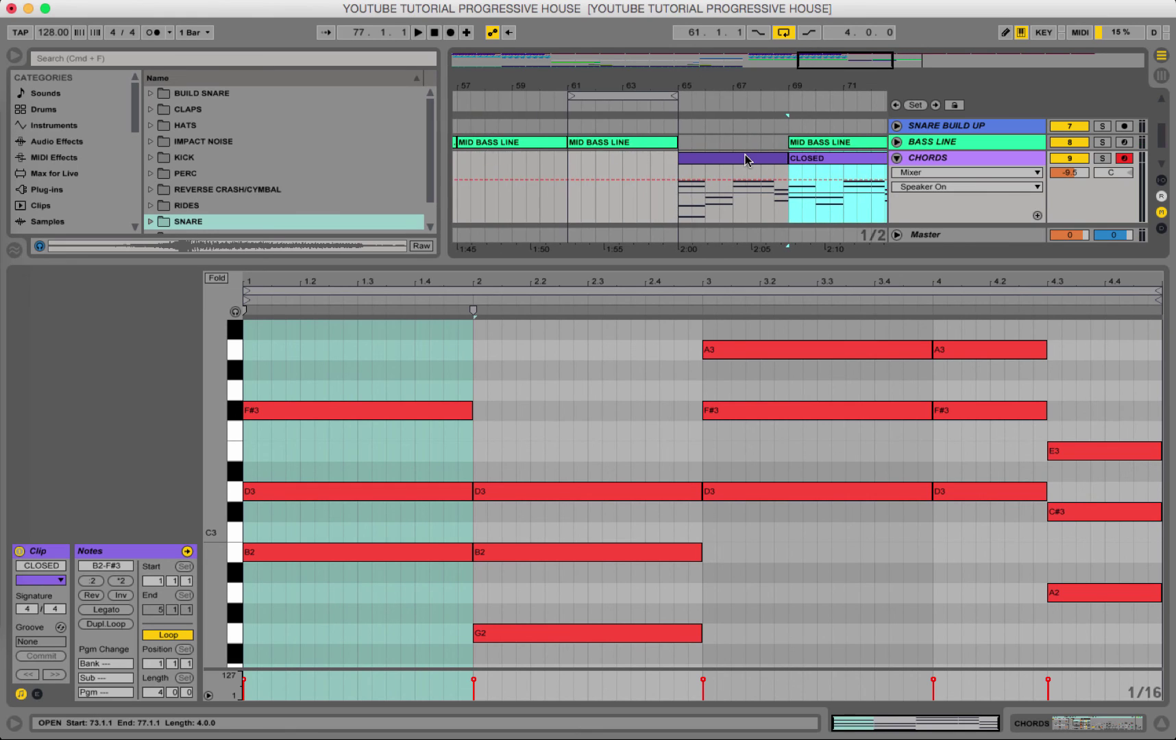
scroll(745, 160, down, 2)
scroll(745, 160, up, 2)
scroll(746, 160, left, 5)
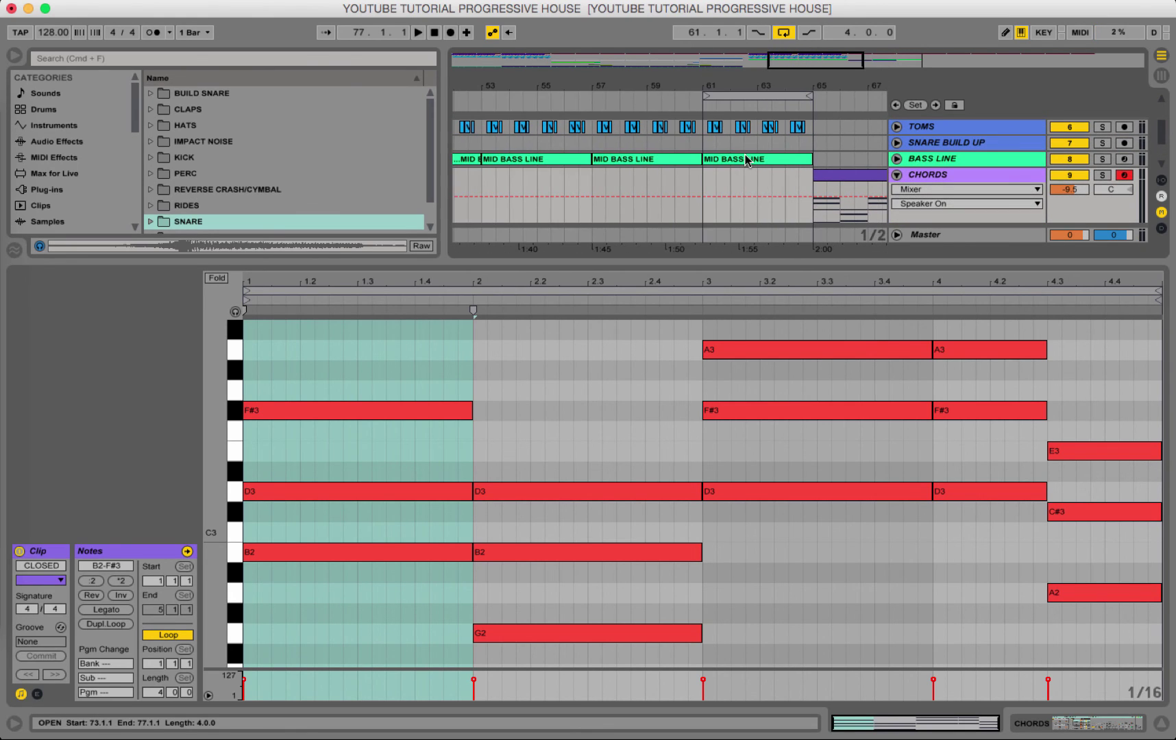
drag(731, 259, 731, 320)
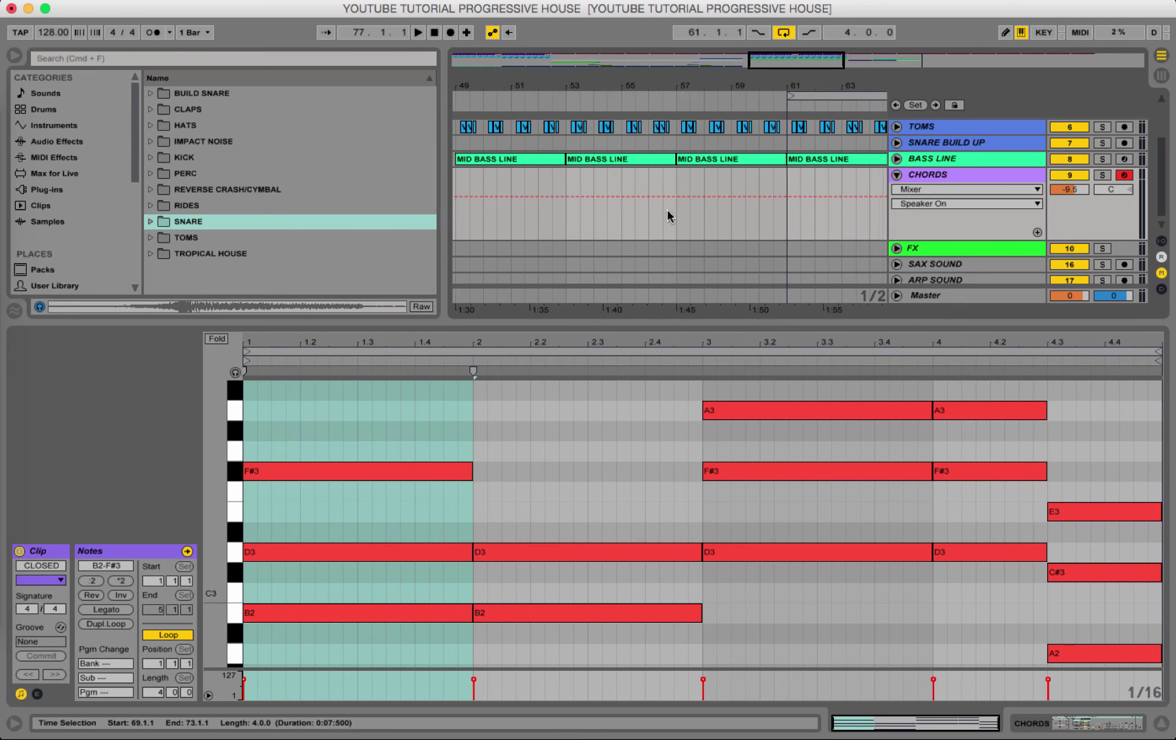
Step: Display the notes of the OPEN clip at bar 17 on the CHORDS track and place the insert marker at bar 16
scroll(668, 216, left, 10)
scroll(668, 216, left, 5)
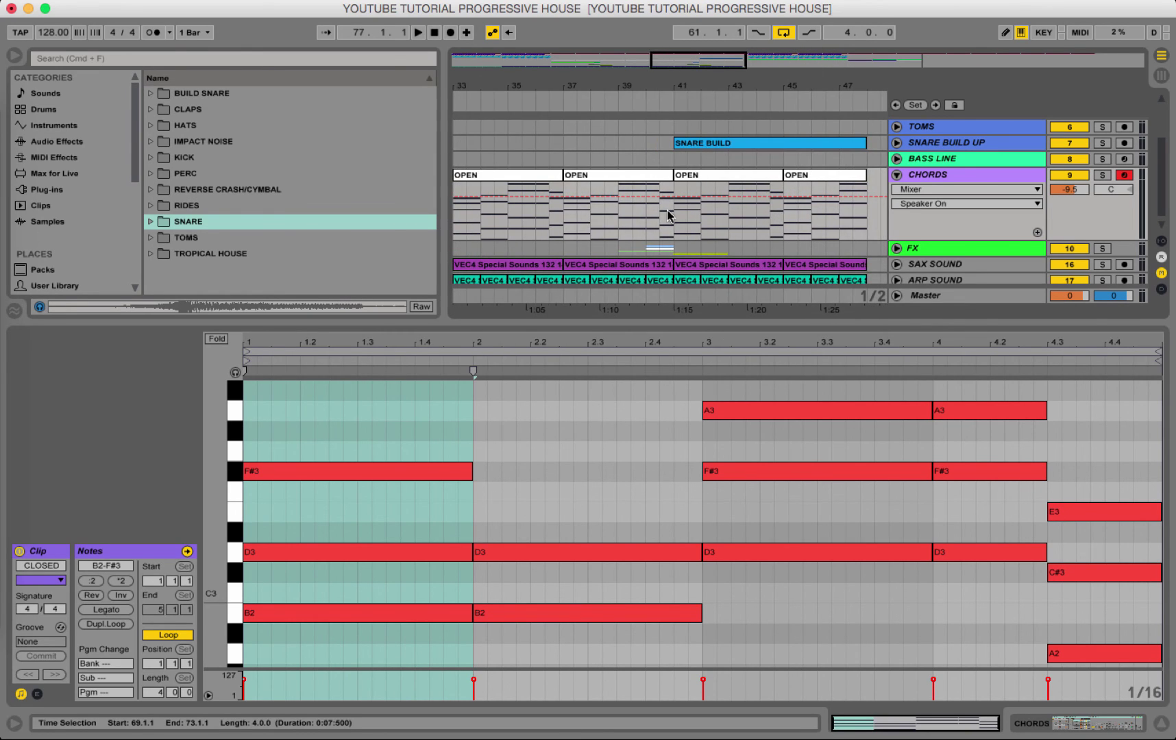
scroll(668, 216, left, 6)
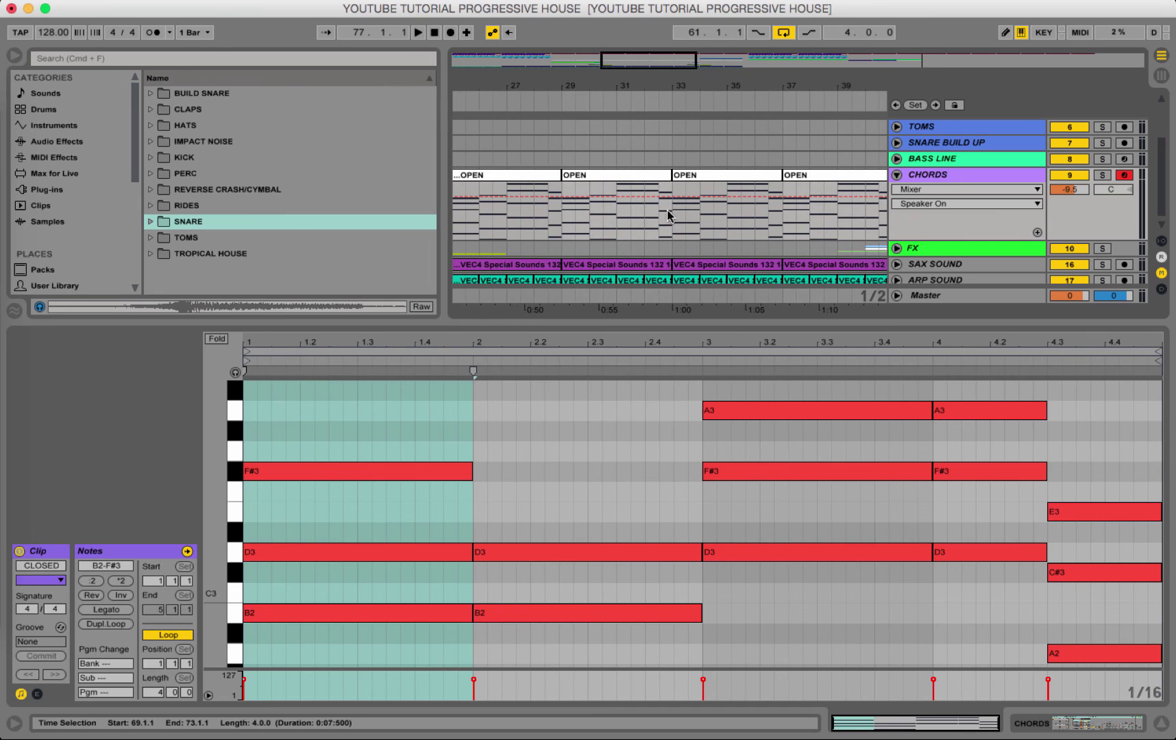
scroll(669, 216, up, 3)
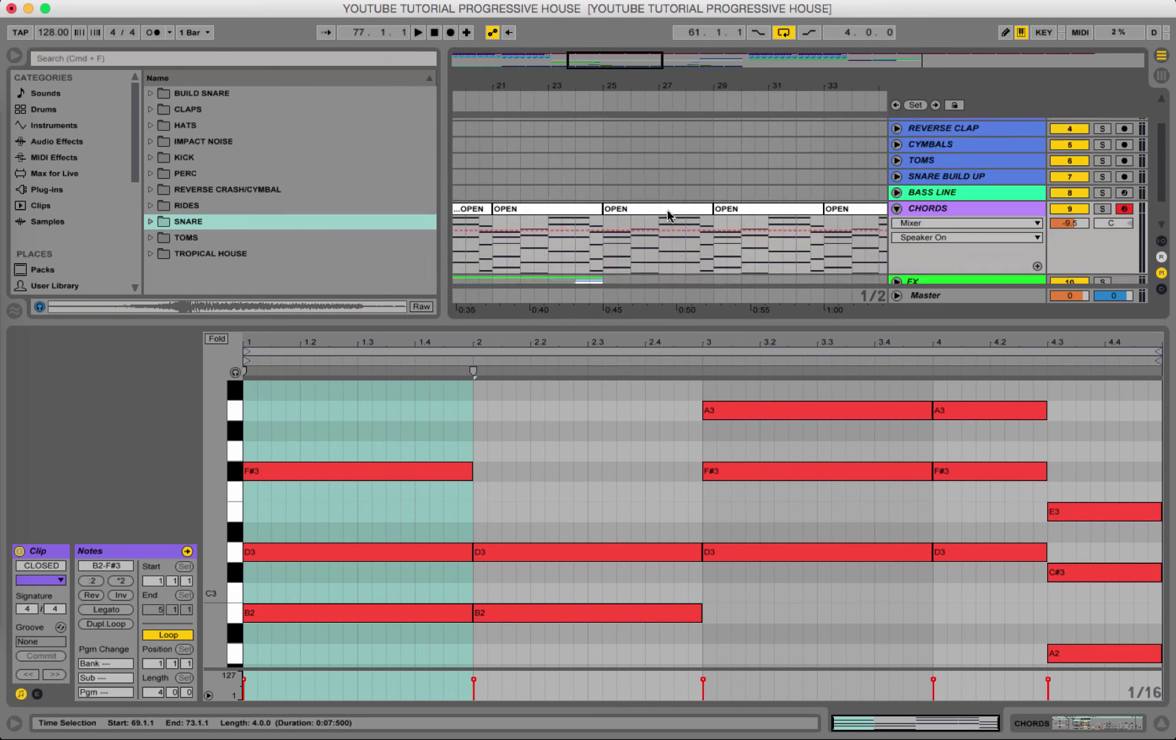
scroll(668, 216, left, 4)
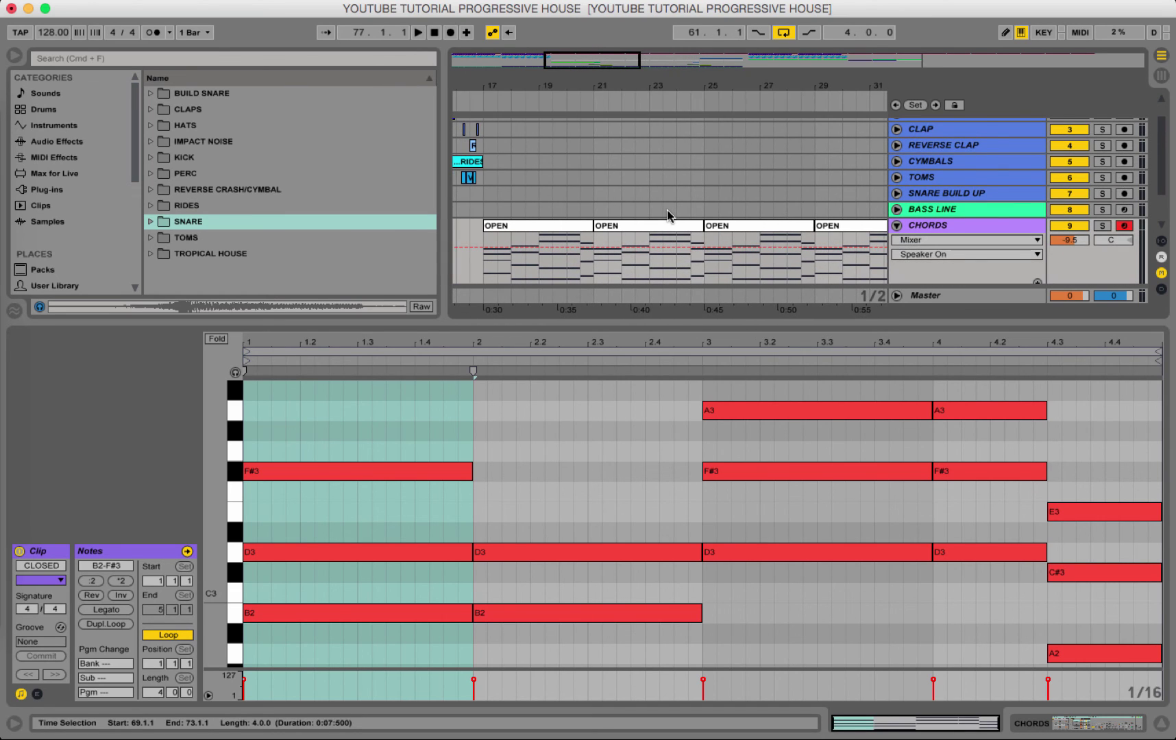
scroll(668, 216, down, 1)
scroll(668, 216, left, 12)
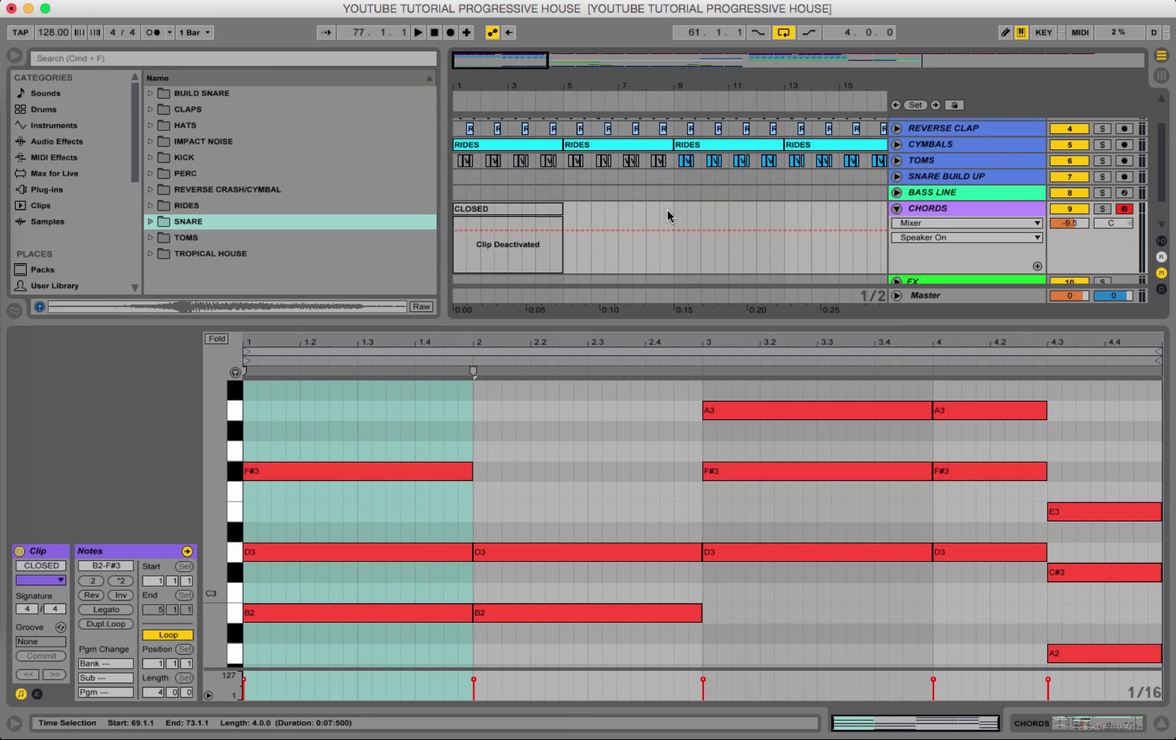
scroll(668, 216, right, 9)
click(655, 216)
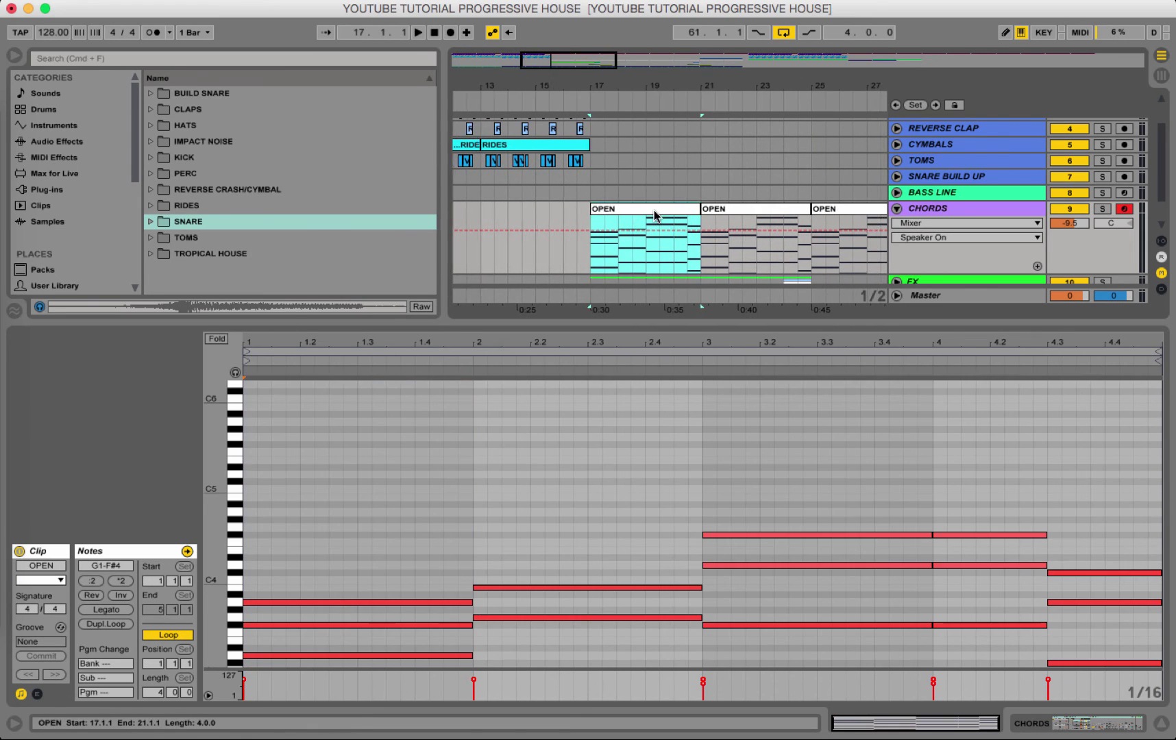
scroll(654, 216, right, 2)
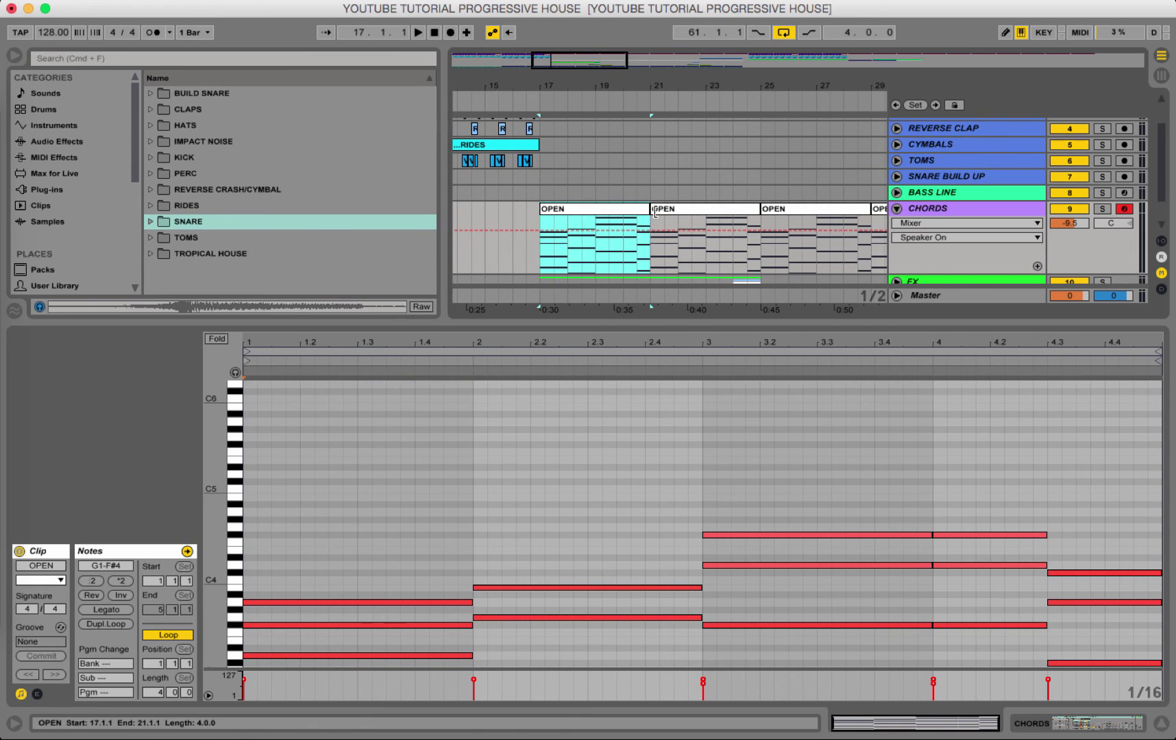
click(512, 215)
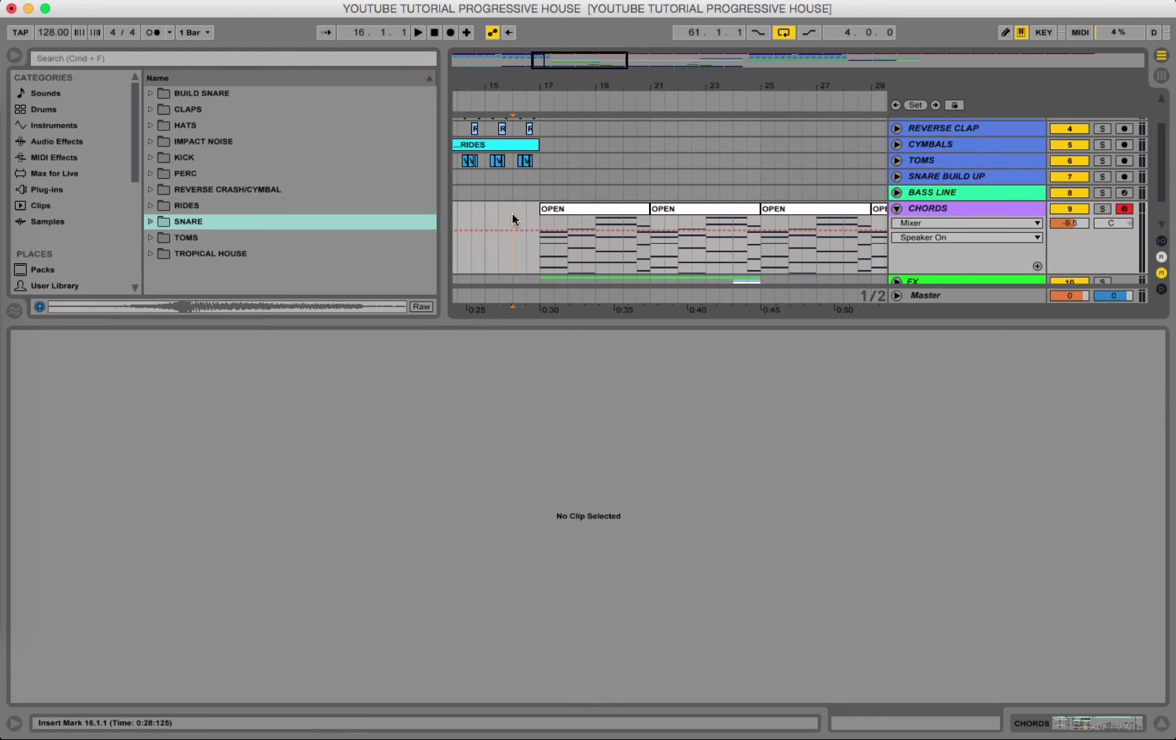